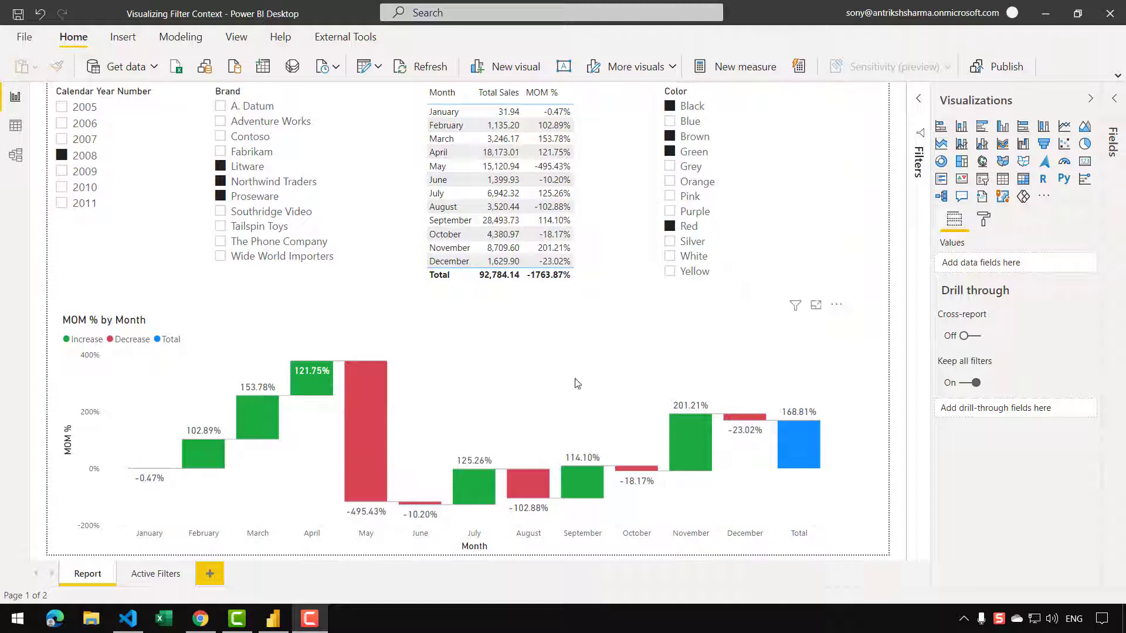
{"action": "mouse_move", "coordinate": [355, 391]}
{"action": "left_click", "coordinate": [919, 101]}
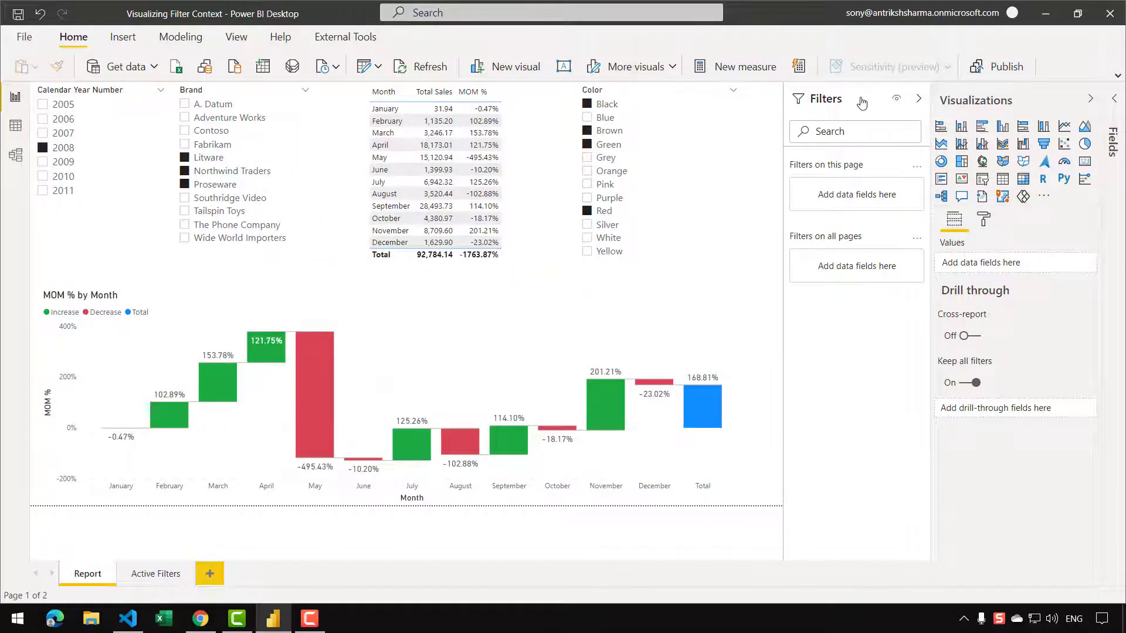
{"action": "left_click", "coordinate": [920, 101]}
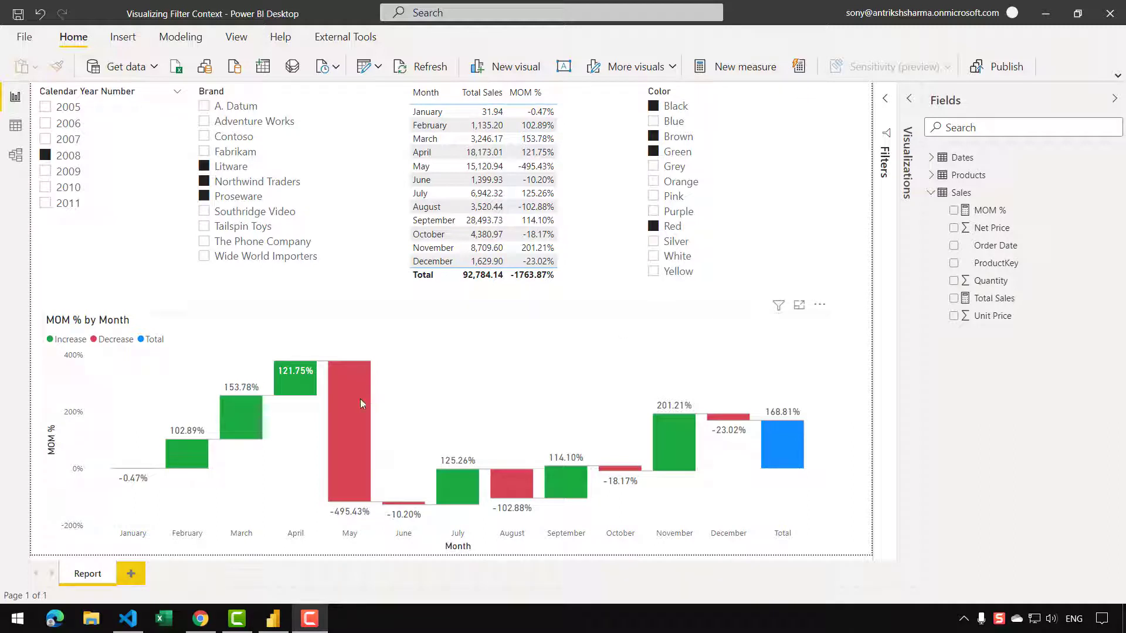
{"action": "mouse_move", "coordinate": [361, 403]}
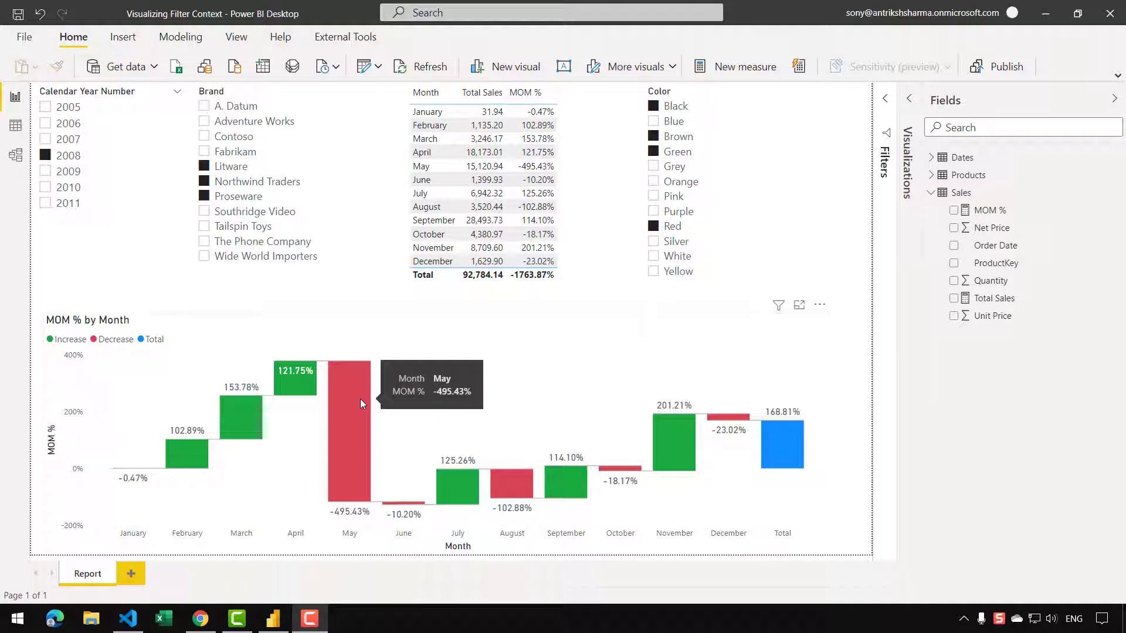
Launch DAX Studio from the report and generate a filter dump measure for all tables from the Sales table.
{"action": "left_click", "coordinate": [345, 37]}
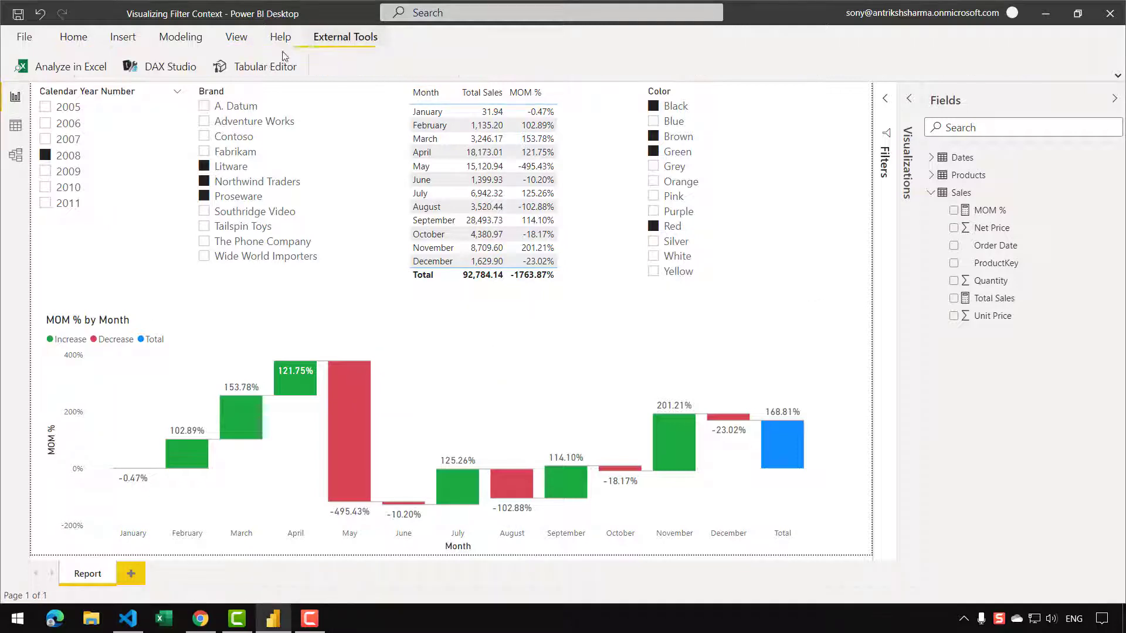
{"action": "left_click", "coordinate": [165, 68]}
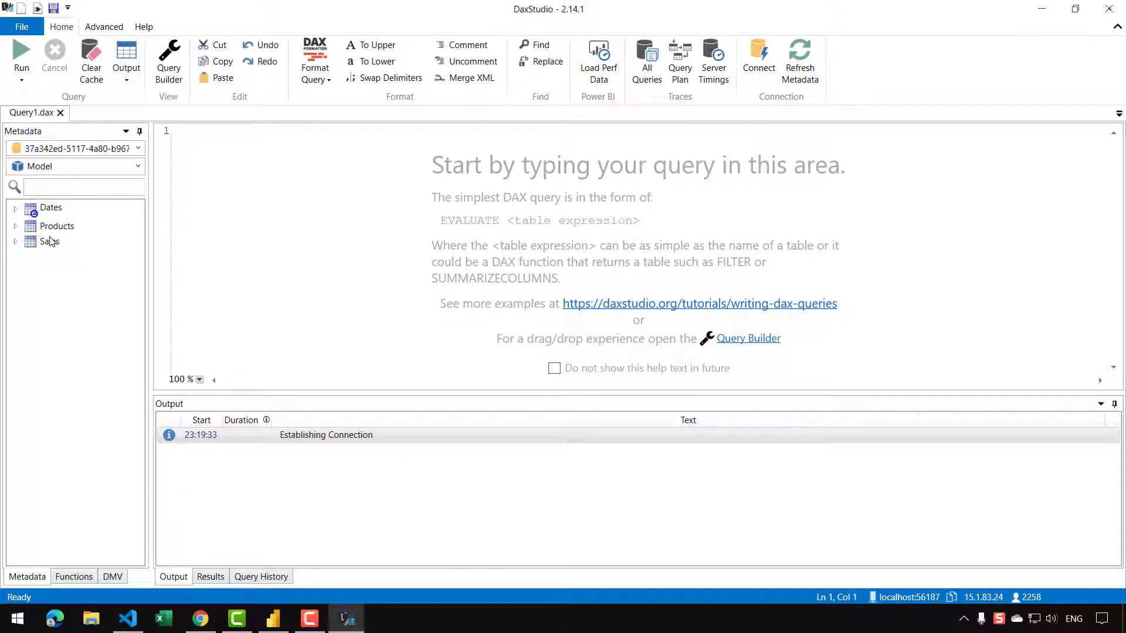
{"action": "right_click", "coordinate": [49, 244]}
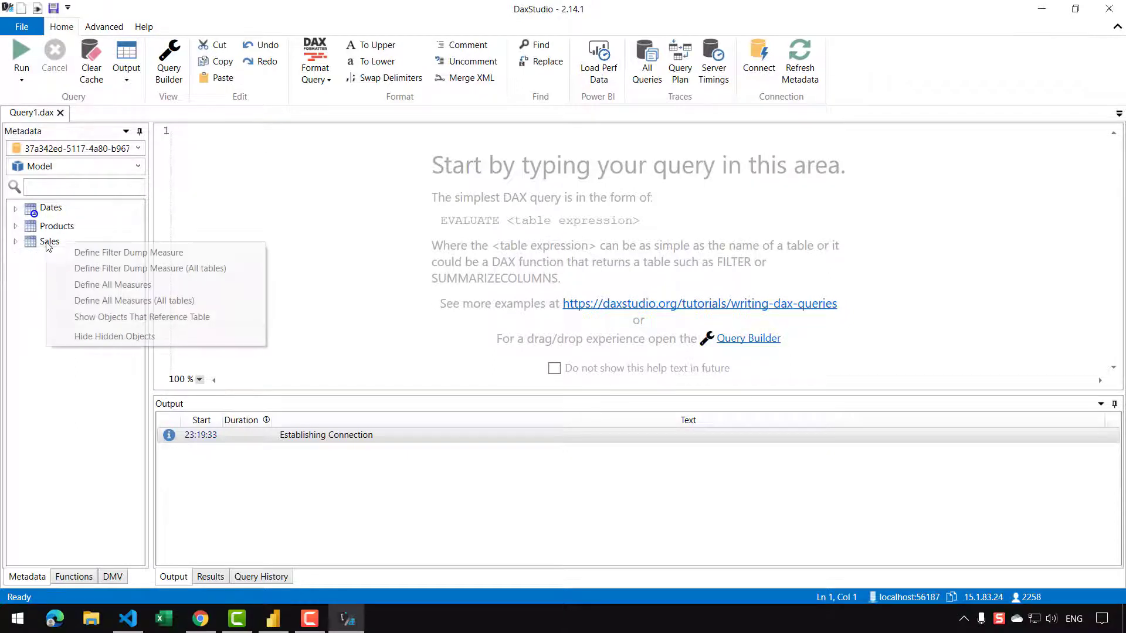
{"action": "left_click", "coordinate": [122, 270]}
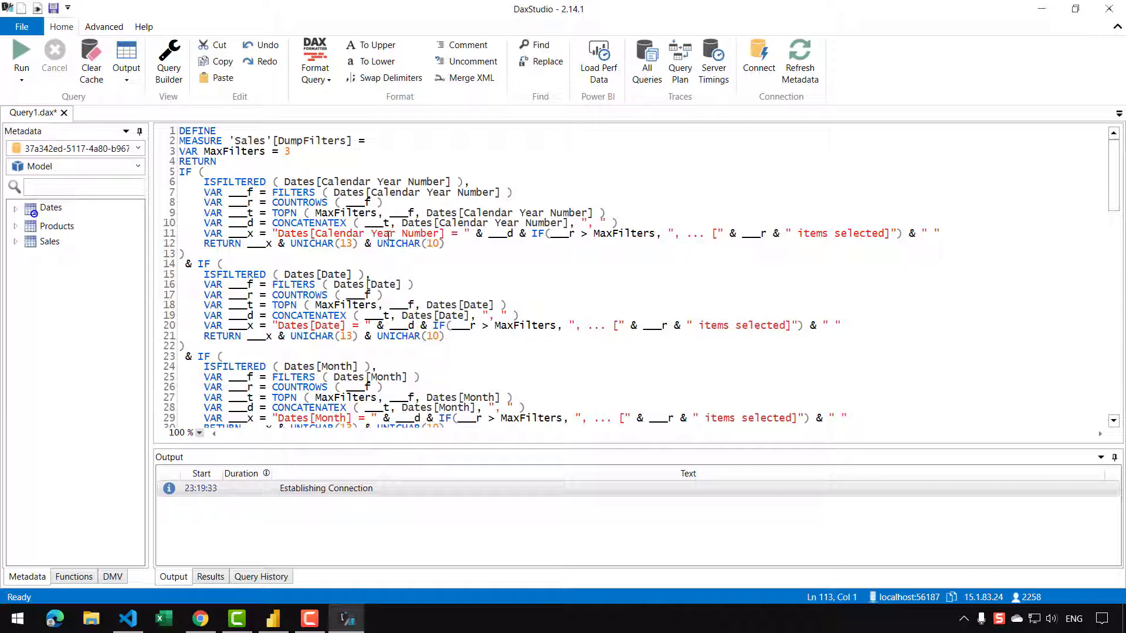
Delete the DEFINE and MEASURE 'Sales'[DumpFilters] = lines from the query and copy all the remaining DAX code.
{"action": "left_click", "coordinate": [373, 141]}
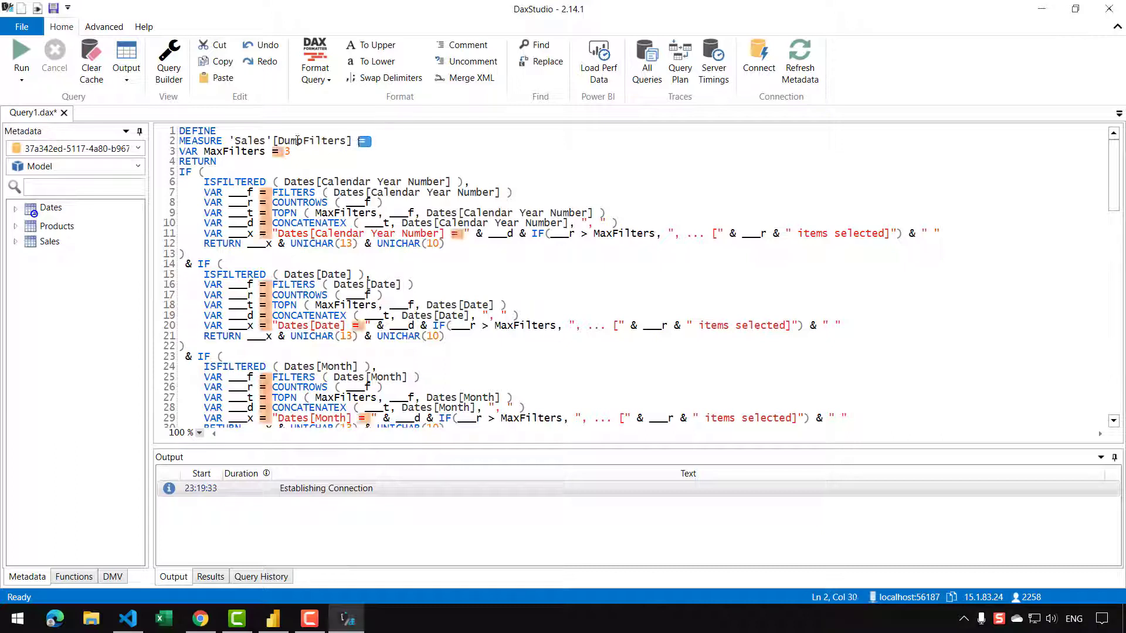
{"action": "left_click_drag", "start_coordinate": [373, 141], "coordinate": [178, 130]}
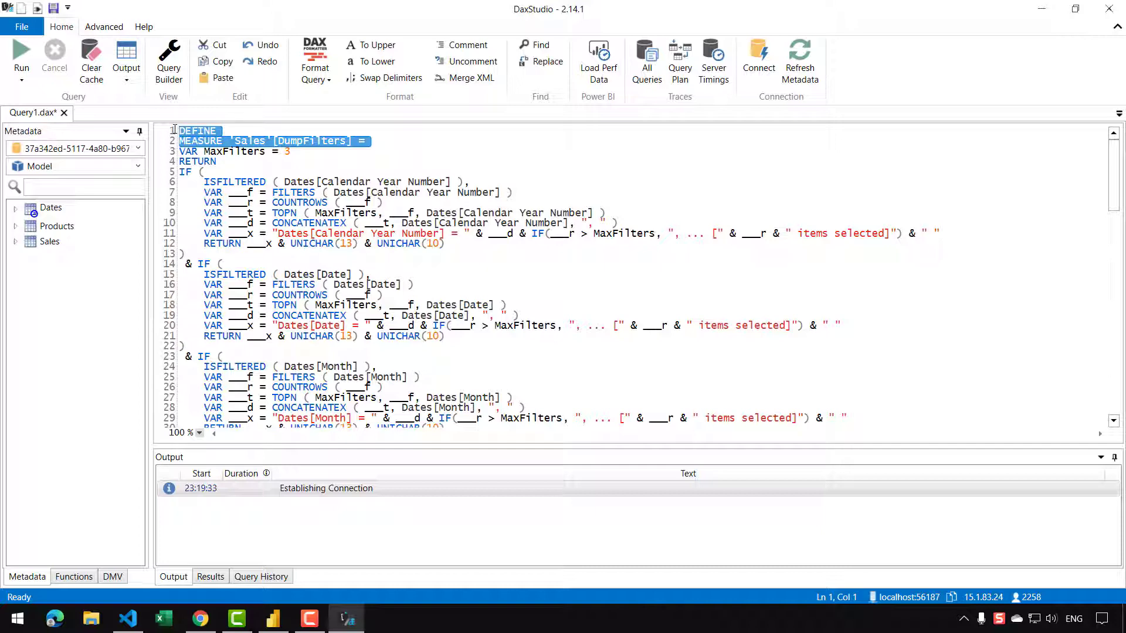
{"action": "key", "text": "Delete"}
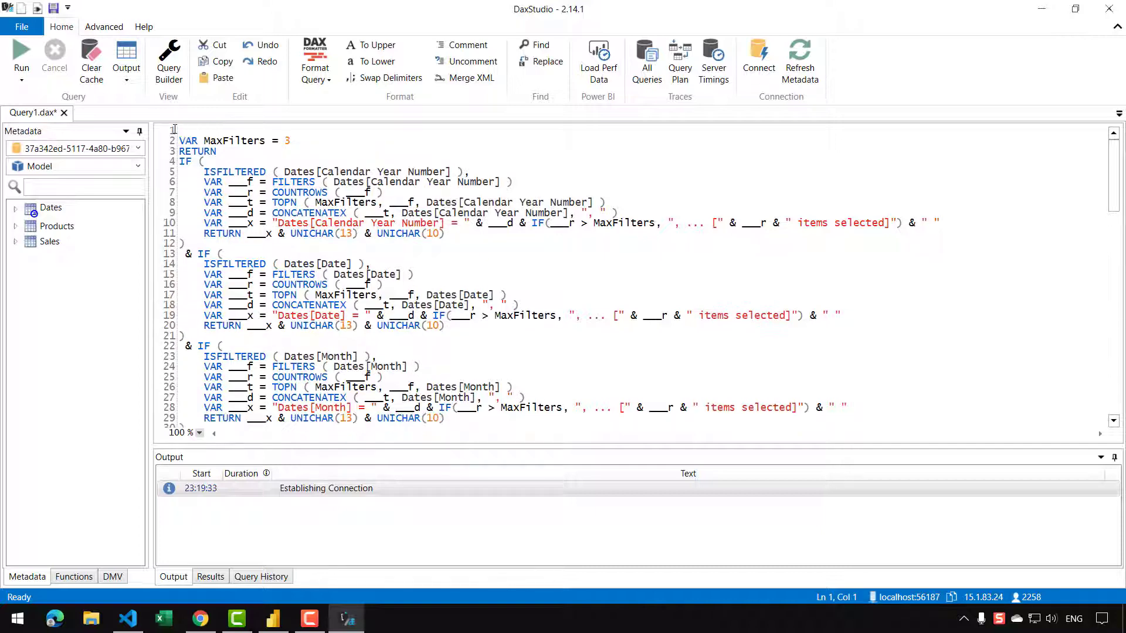
{"action": "key", "text": "ctrl+a"}
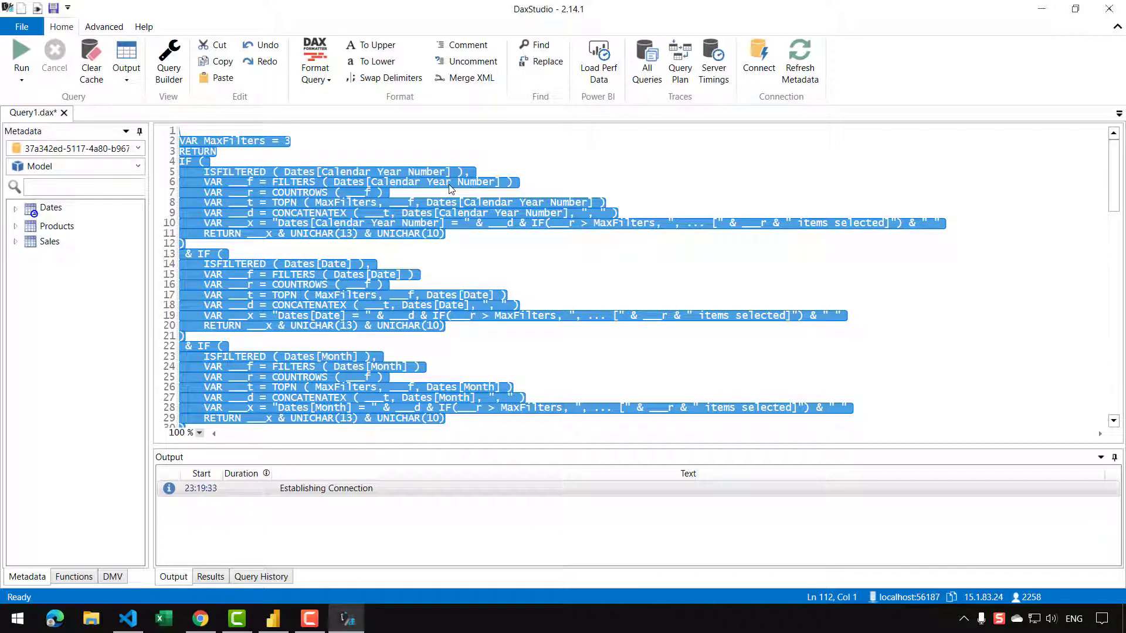
Switch back to Power BI Desktop and add a new report page named Active Filters.
{"action": "left_click", "coordinate": [273, 618]}
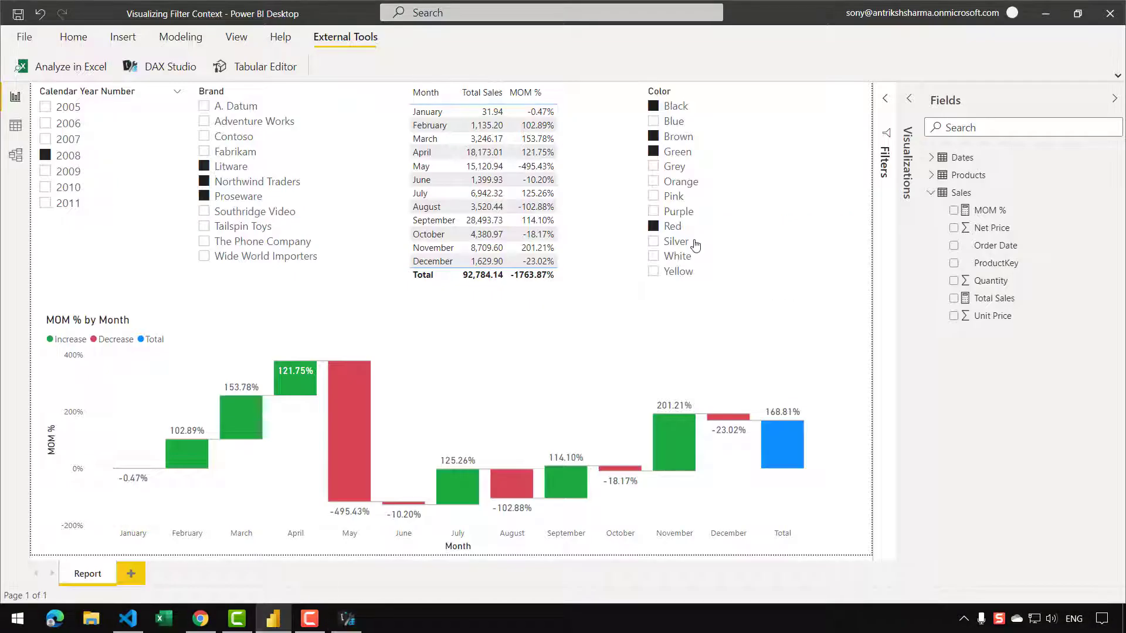
{"action": "left_click", "coordinate": [134, 576]}
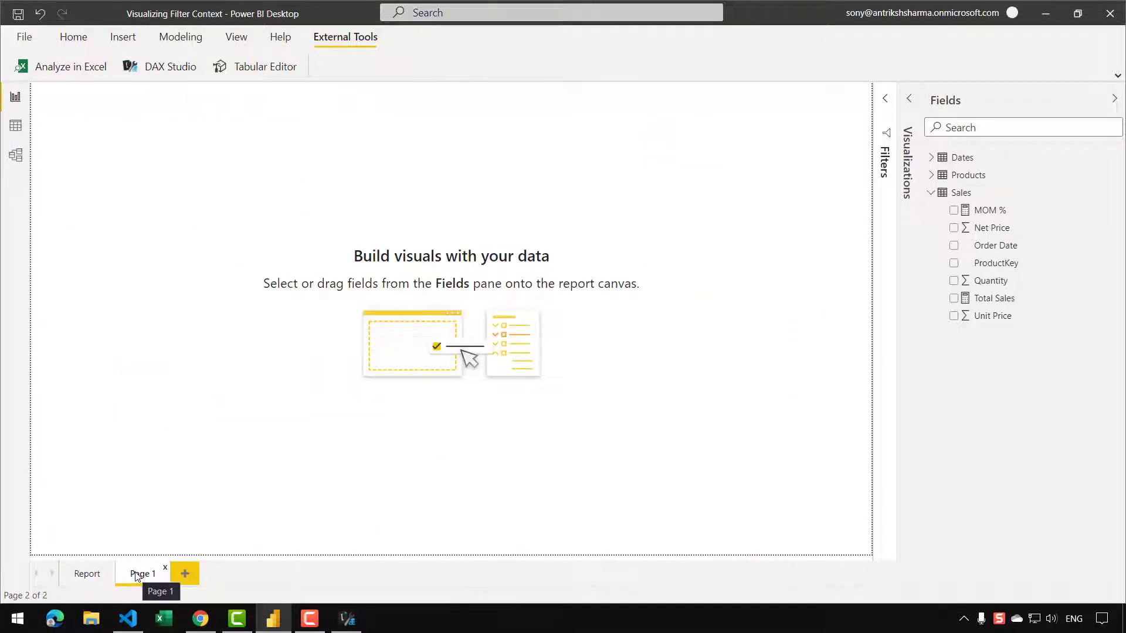
{"action": "double_click", "coordinate": [137, 575]}
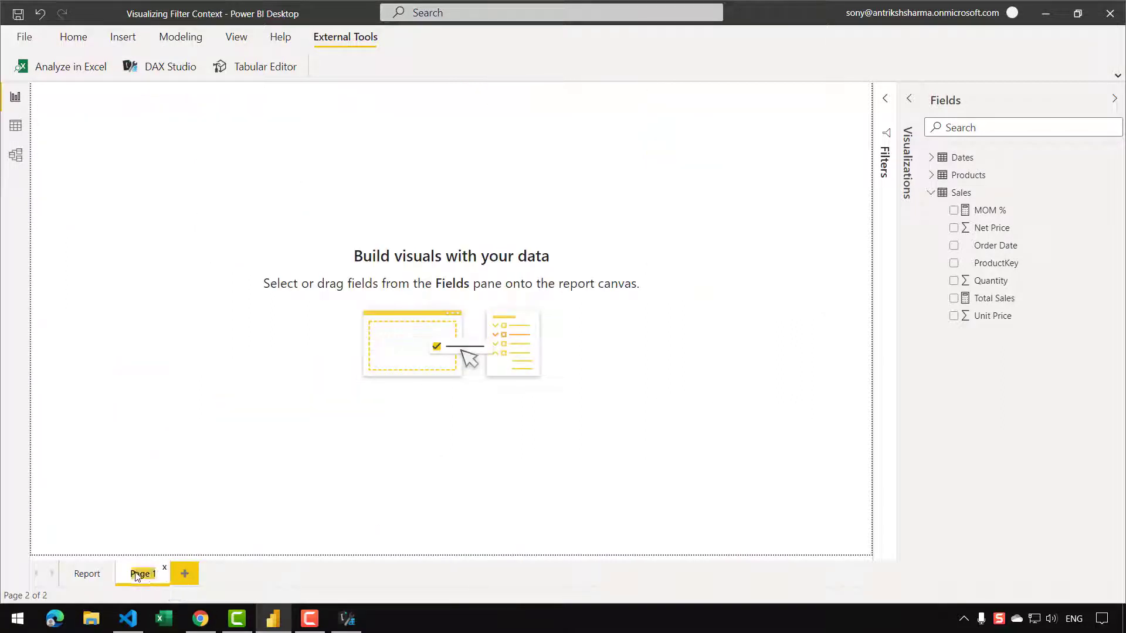
{"action": "type", "text": "Filters"}
{"action": "key", "text": "Home"}
{"action": "type", "text": "Active"}
{"action": "key", "text": "Return"}
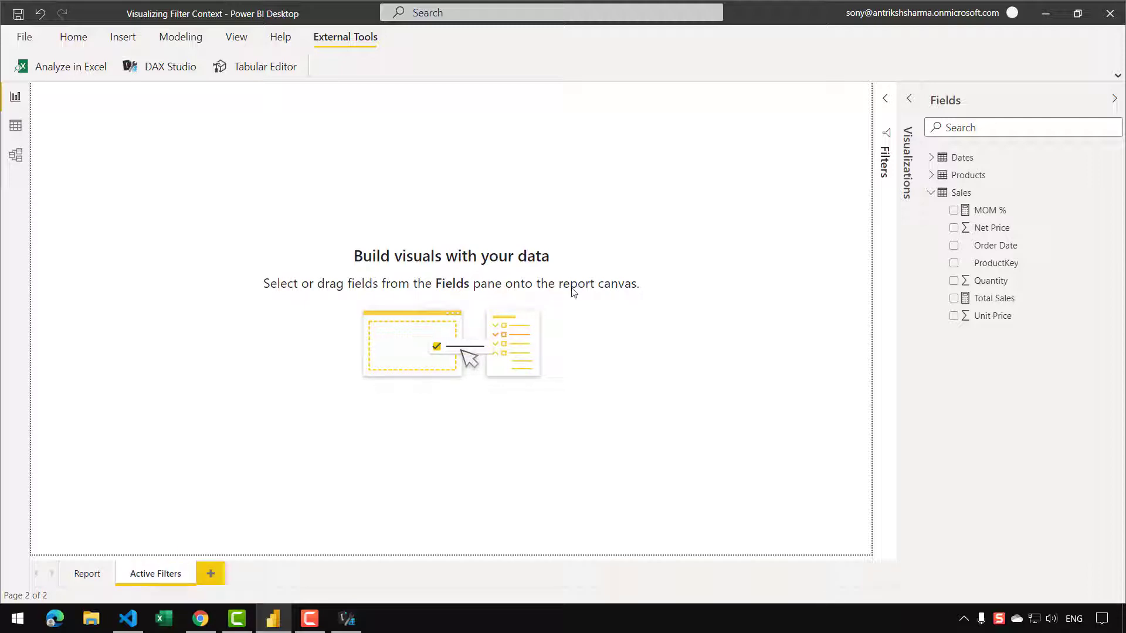
Set the page size type of the Active Filters page to Tooltip.
{"action": "left_click", "coordinate": [911, 101]}
{"action": "left_click", "coordinate": [1003, 99]}
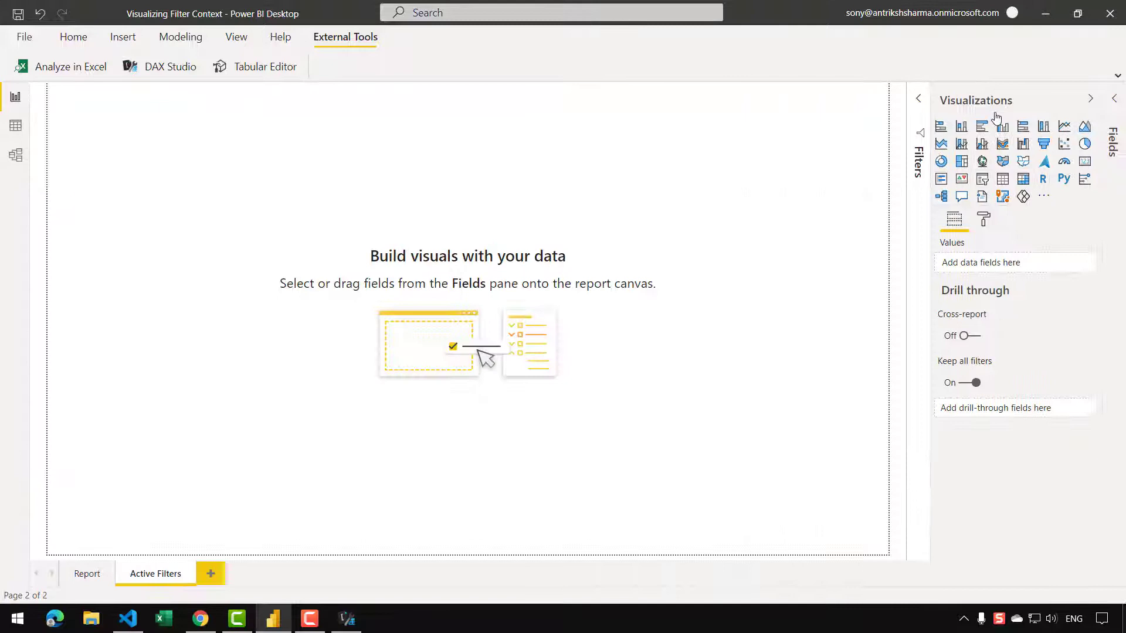
{"action": "left_click", "coordinate": [987, 219]}
{"action": "left_click_drag", "start_coordinate": [931, 284], "coordinate": [901, 284]}
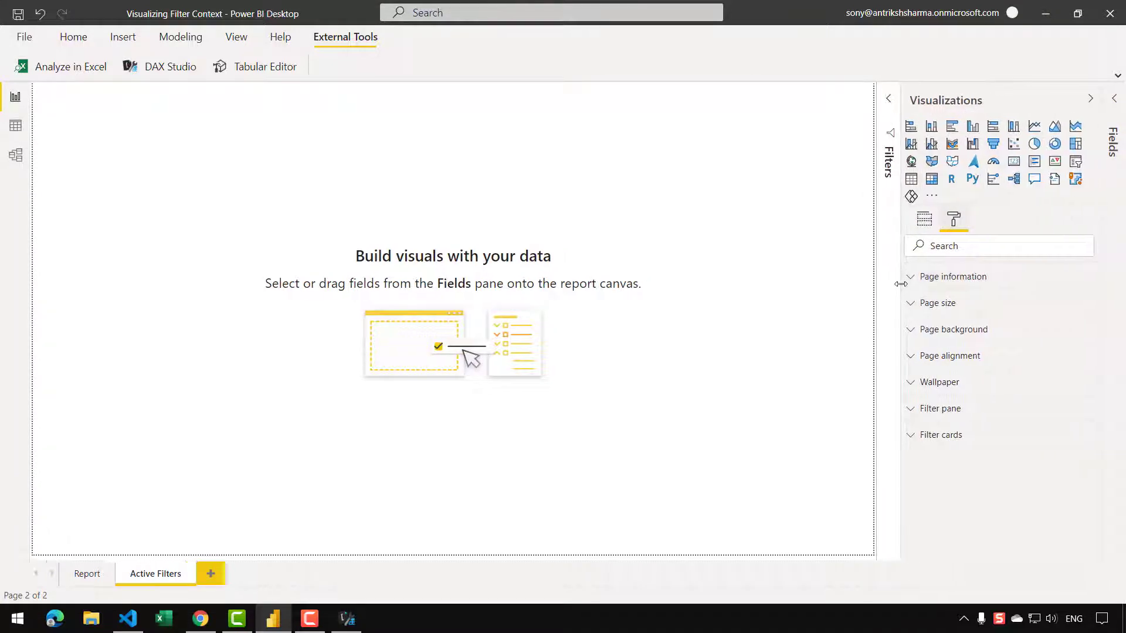
{"action": "left_click", "coordinate": [964, 309]}
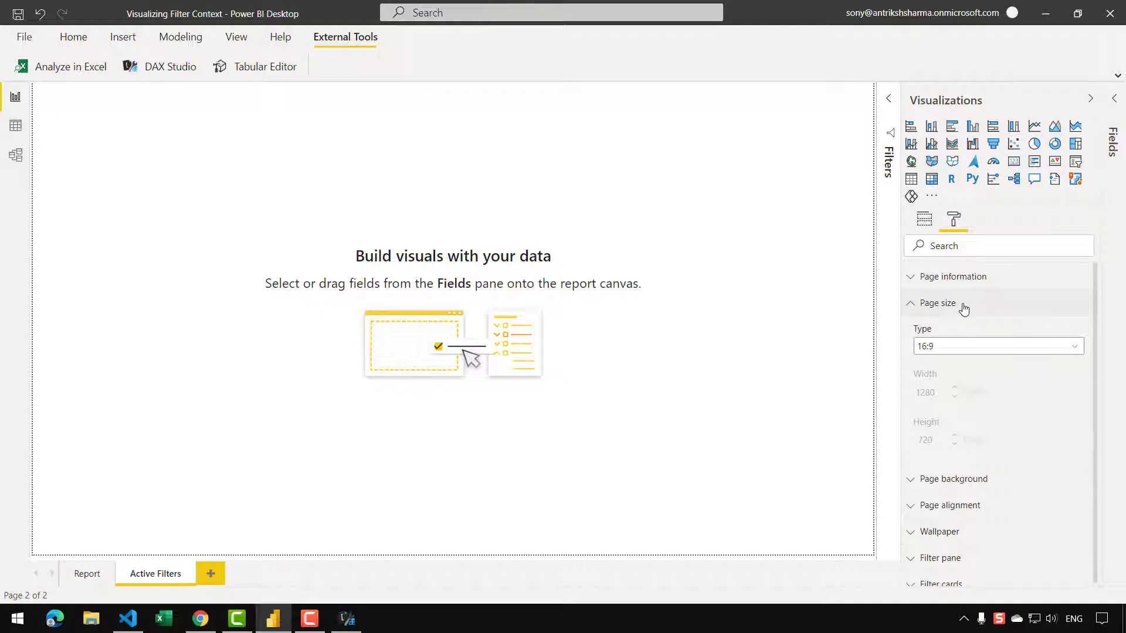
{"action": "left_click", "coordinate": [957, 347]}
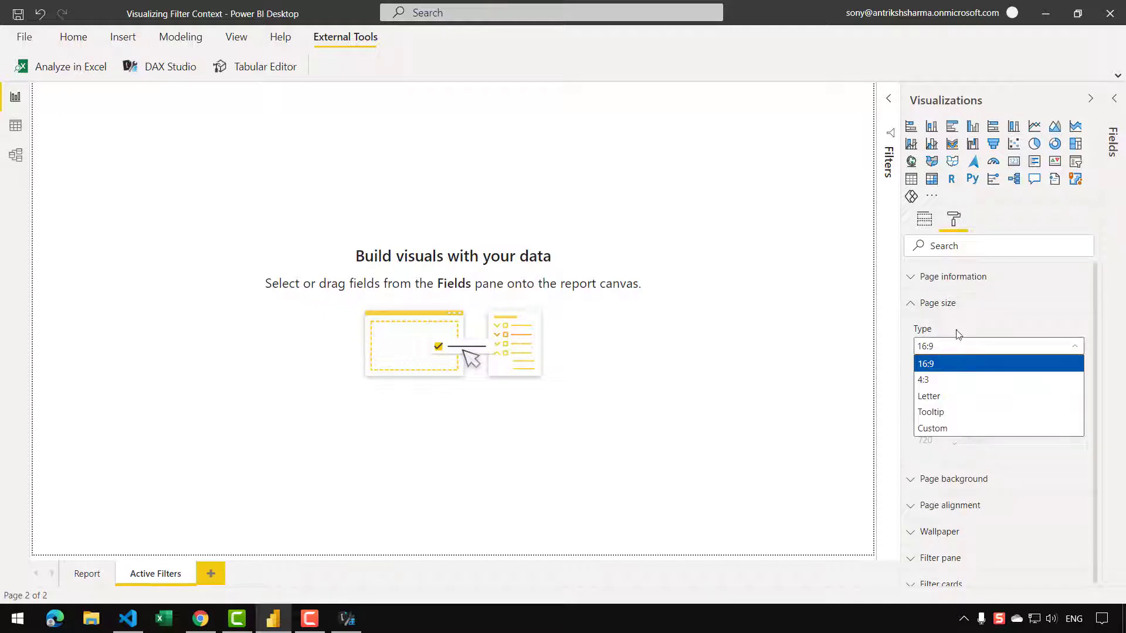
{"action": "left_click", "coordinate": [931, 412]}
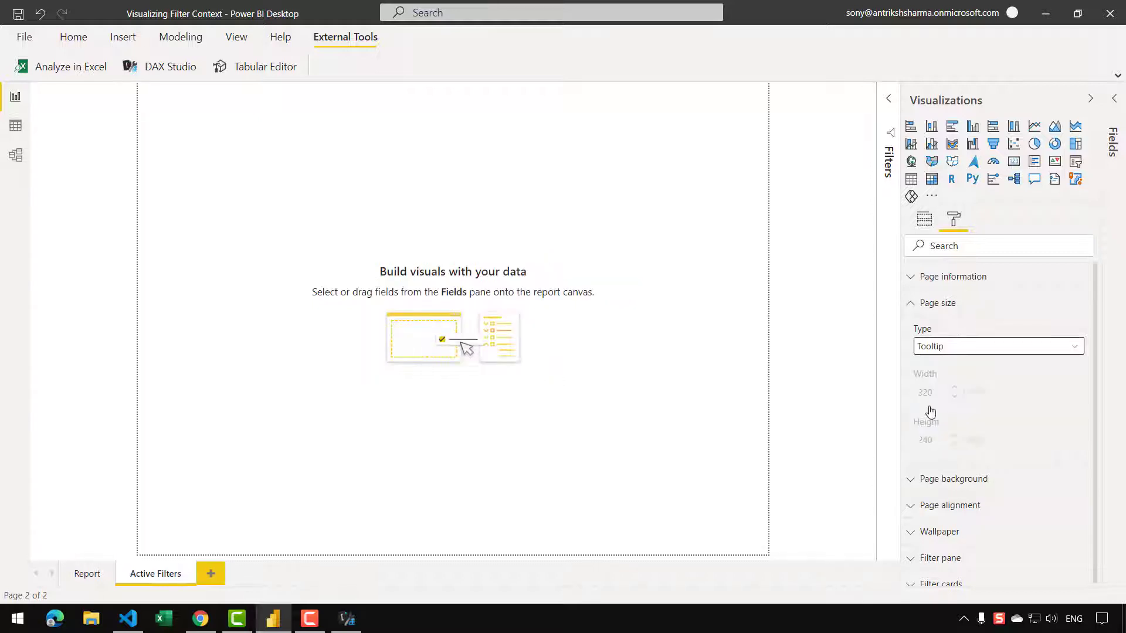
{"action": "left_click", "coordinate": [947, 304]}
Turn on the Tooltip option in the page information of the Active Filters page.
{"action": "left_click", "coordinate": [946, 279]}
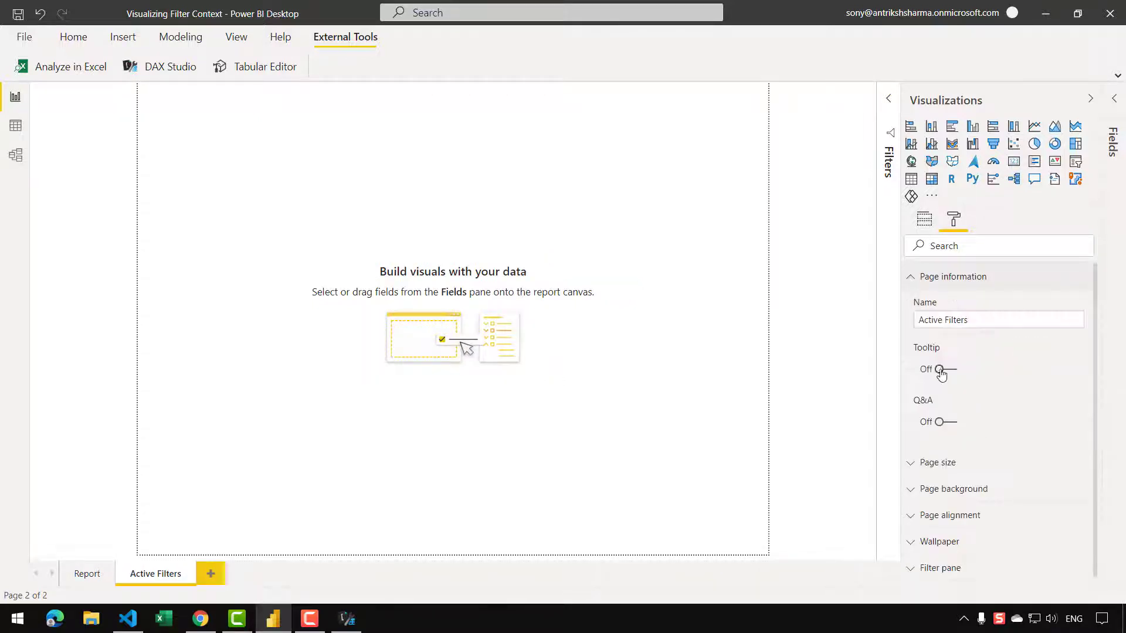
{"action": "left_click", "coordinate": [947, 370]}
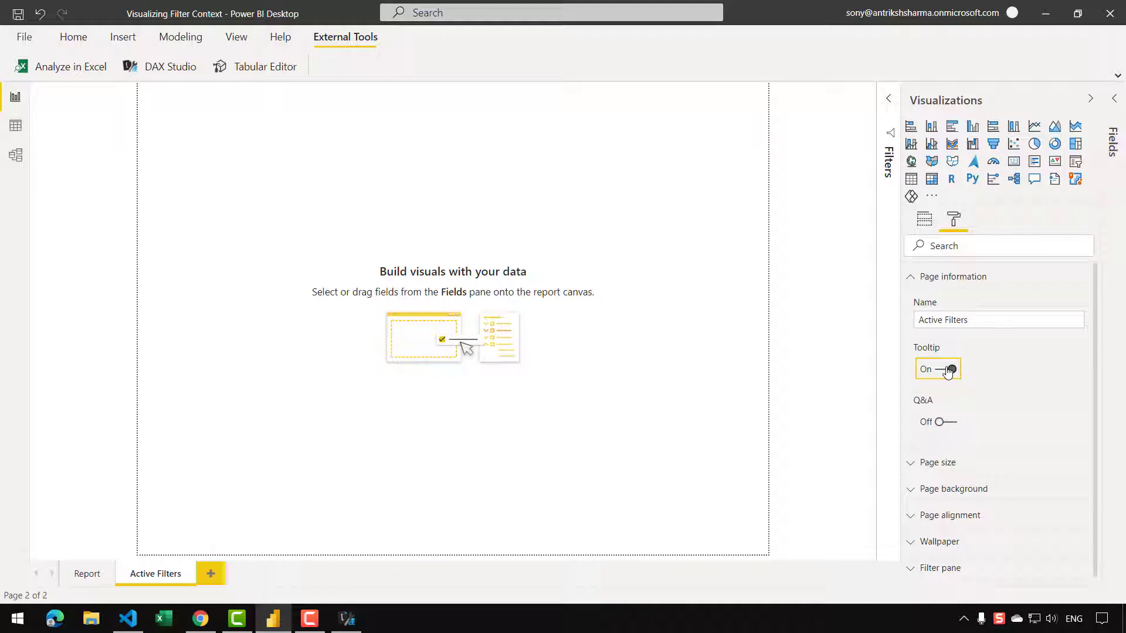
{"action": "left_click", "coordinate": [950, 277]}
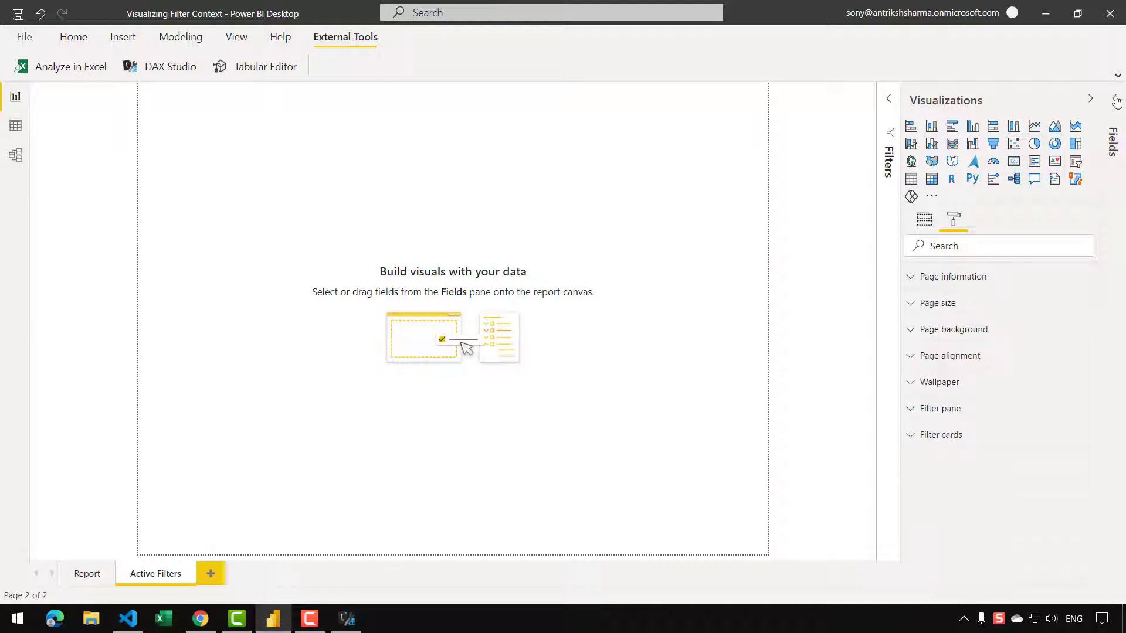
Create a new measure in the Sales table and begin its formula with the name Visible Filters =.
{"action": "left_click", "coordinate": [1115, 98]}
{"action": "left_click", "coordinate": [942, 195]}
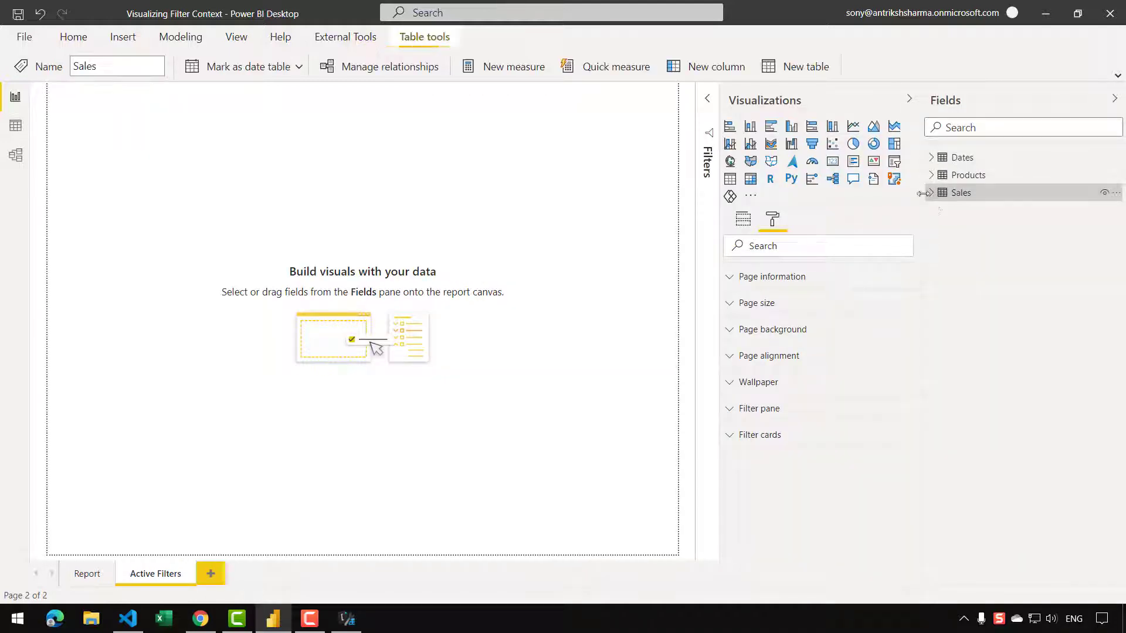
{"action": "right_click", "coordinate": [991, 235]}
{"action": "left_click", "coordinate": [914, 283]}
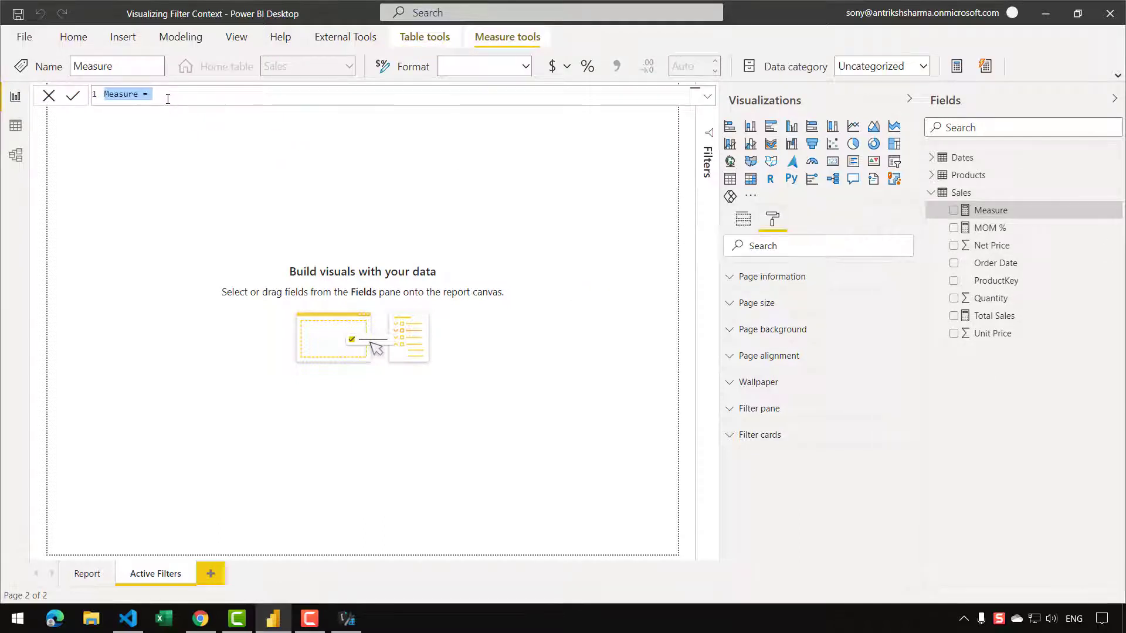
{"action": "type", "text": "Visibl"}
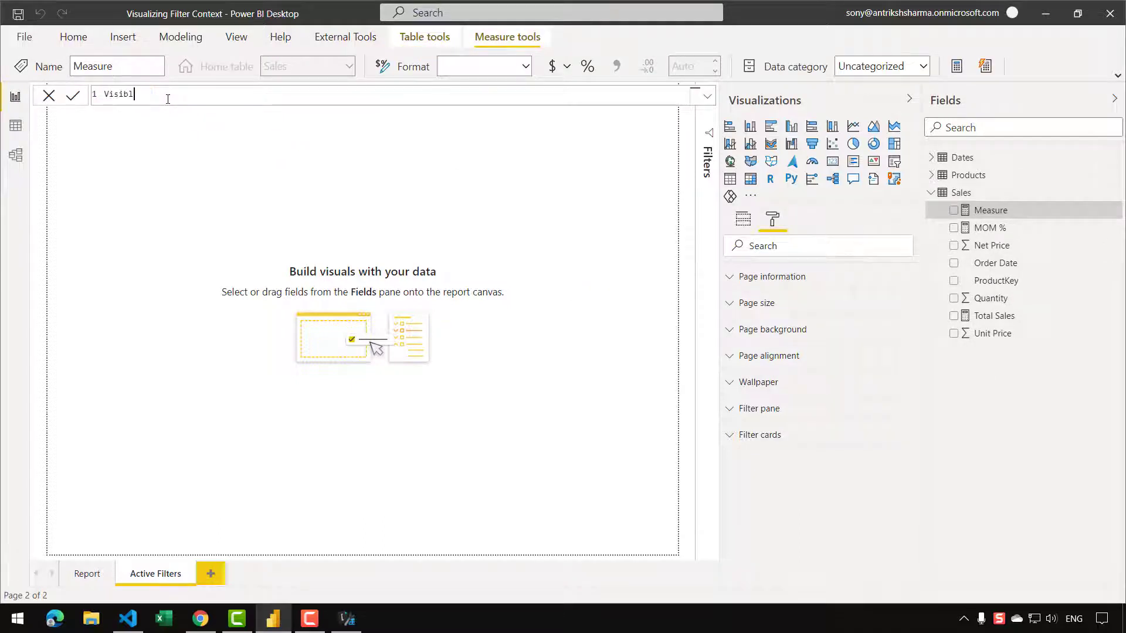
{"action": "type", "text": "e Filters ="}
{"action": "key", "text": "shift+Return"}
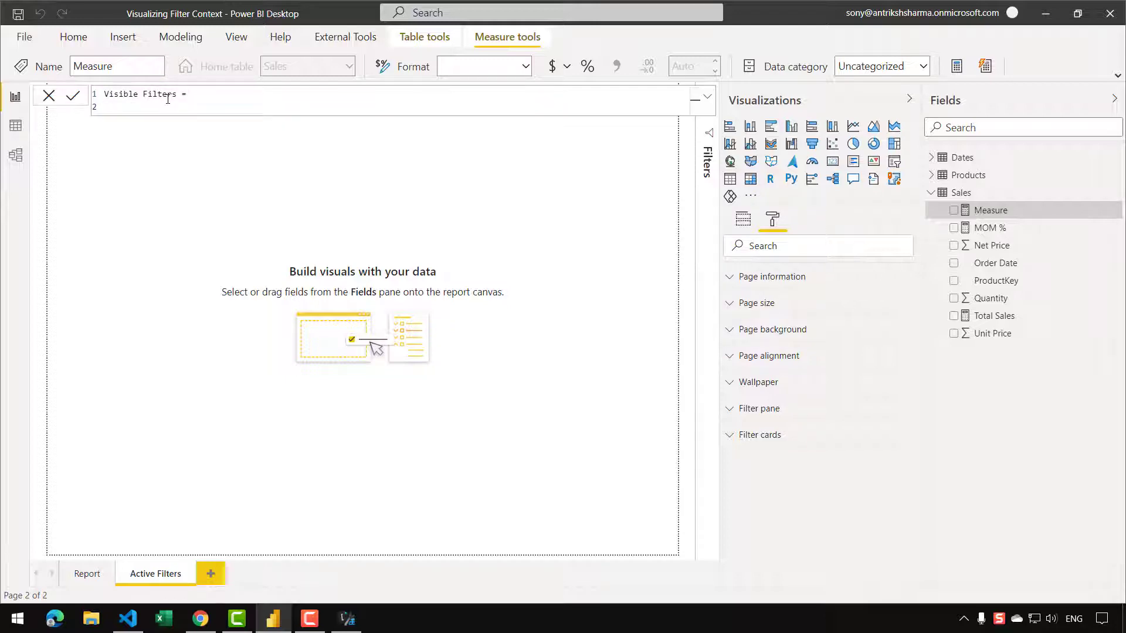
Paste the copied filter dump code into the Visible Filters measure, remove the blank line above VAR MaxFilters, and commit the formula.
{"action": "key", "text": "ctrl+v"}
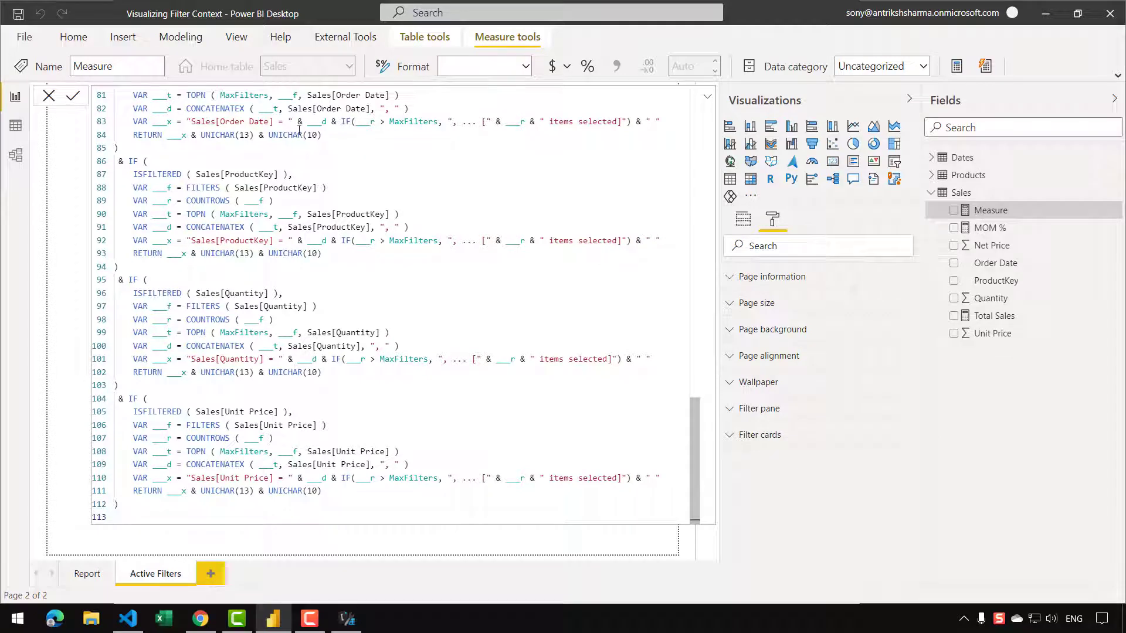
{"action": "scroll", "coordinate": [437, 236], "scroll_direction": "up", "scroll_amount": 20}
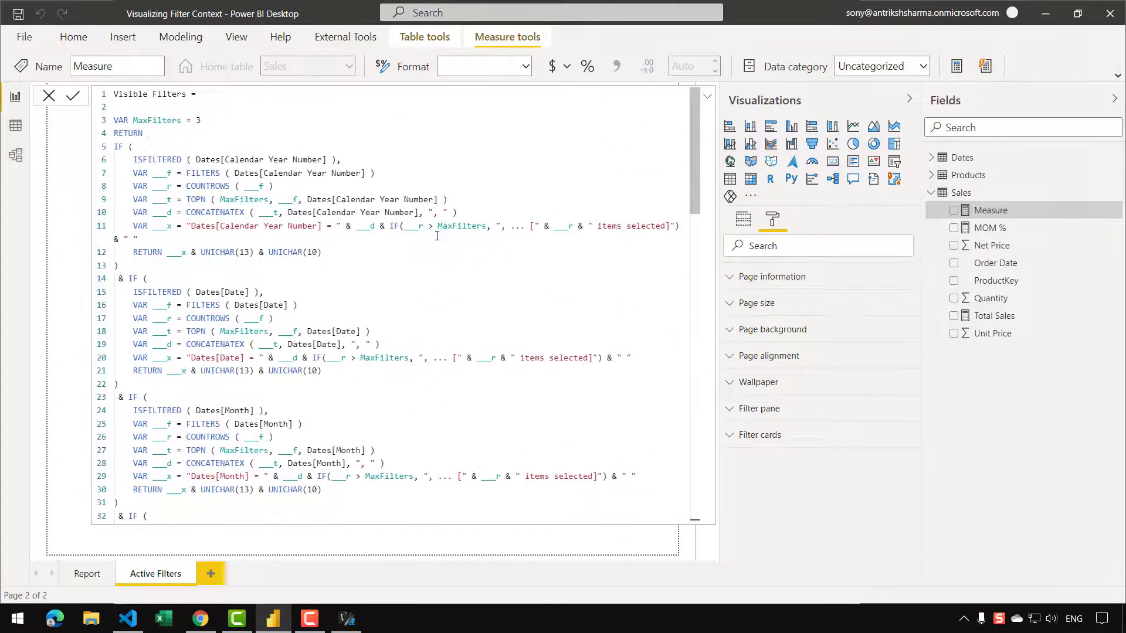
{"action": "left_click", "coordinate": [116, 109]}
{"action": "key", "text": "BackSpace"}
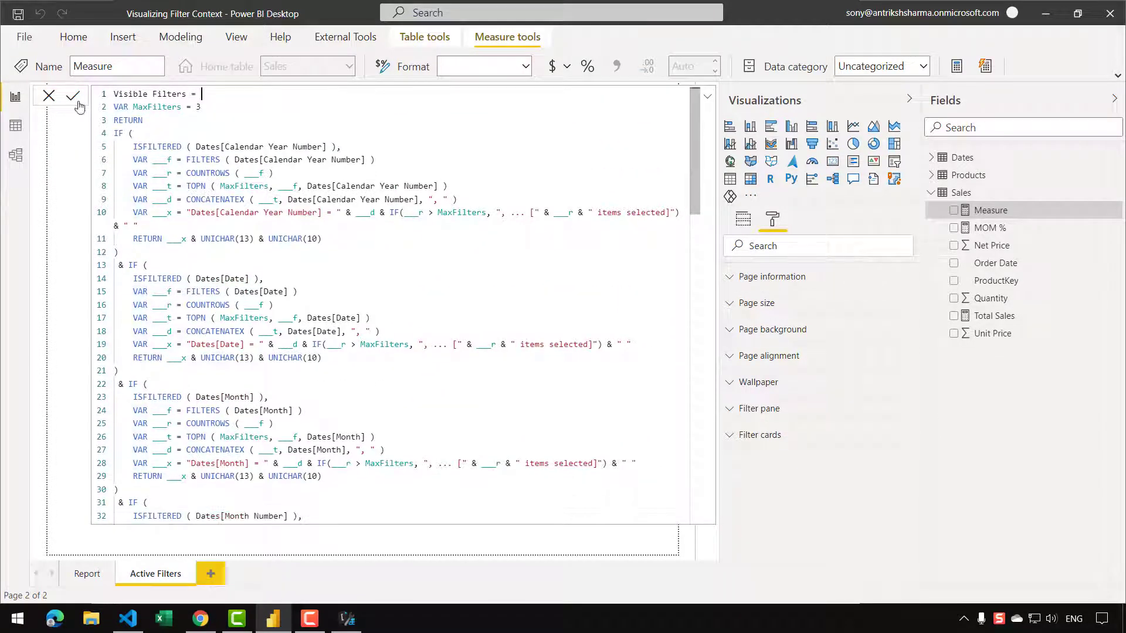
{"action": "left_click", "coordinate": [73, 97]}
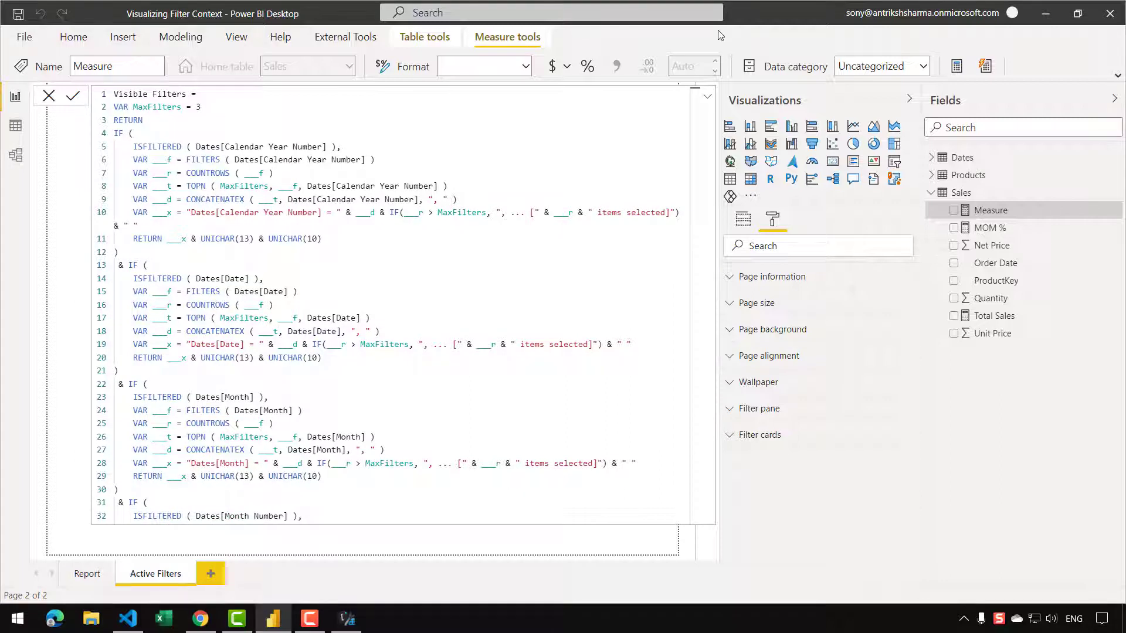
{"action": "left_click", "coordinate": [708, 96]}
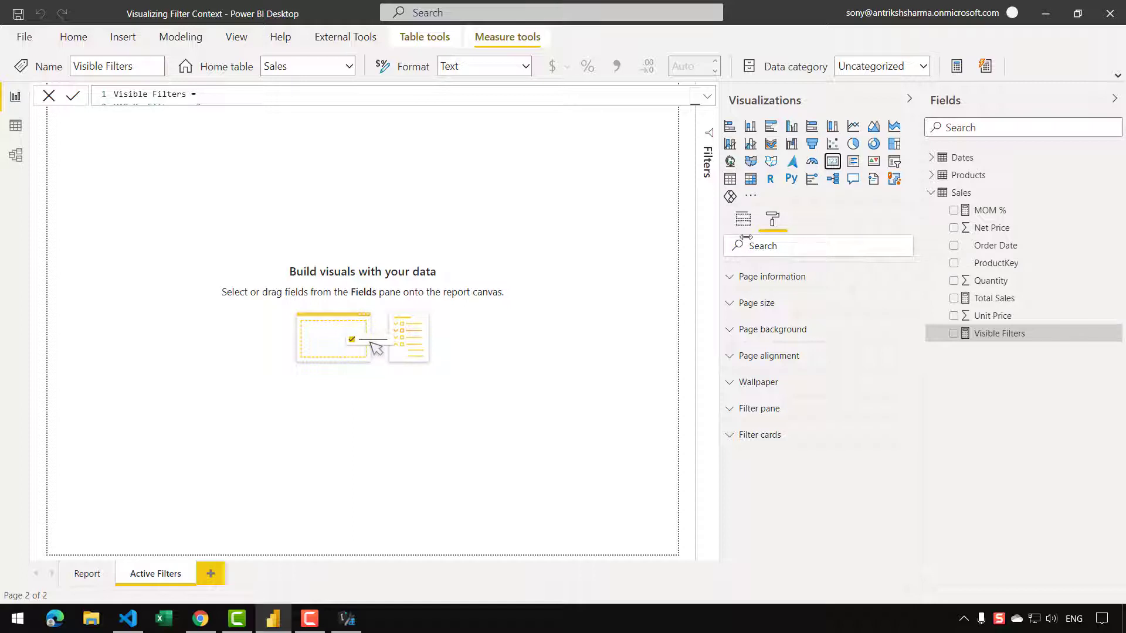
Add a card visual to the Active Filters page and enlarge it to fill the whole canvas.
{"action": "left_click", "coordinate": [833, 161]}
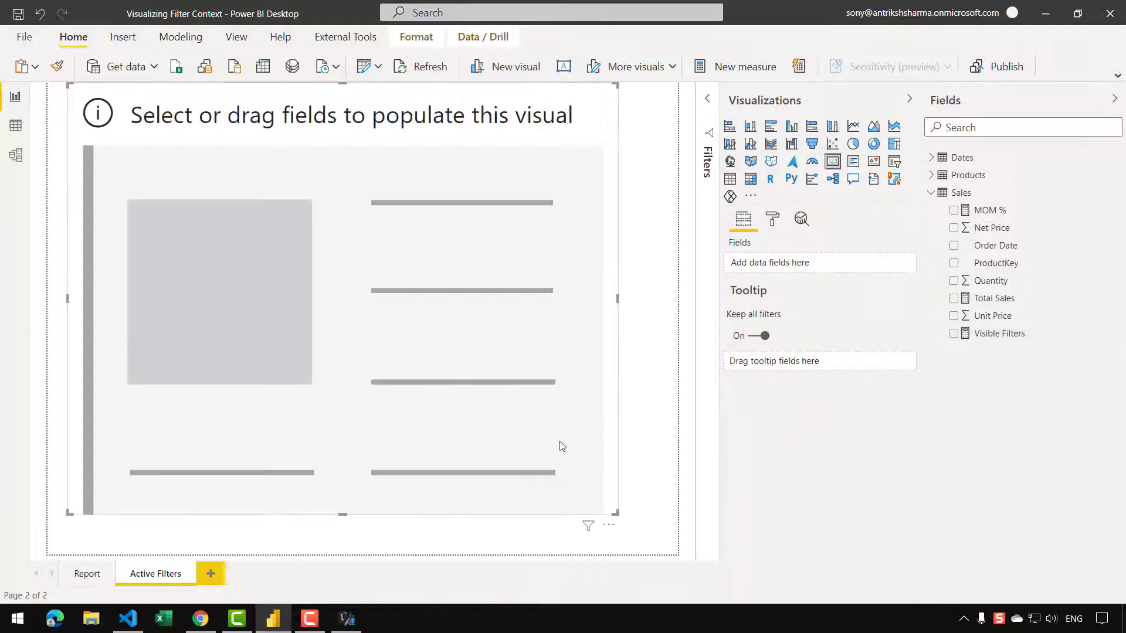
{"action": "left_click_drag", "start_coordinate": [615, 512], "coordinate": [691, 509]}
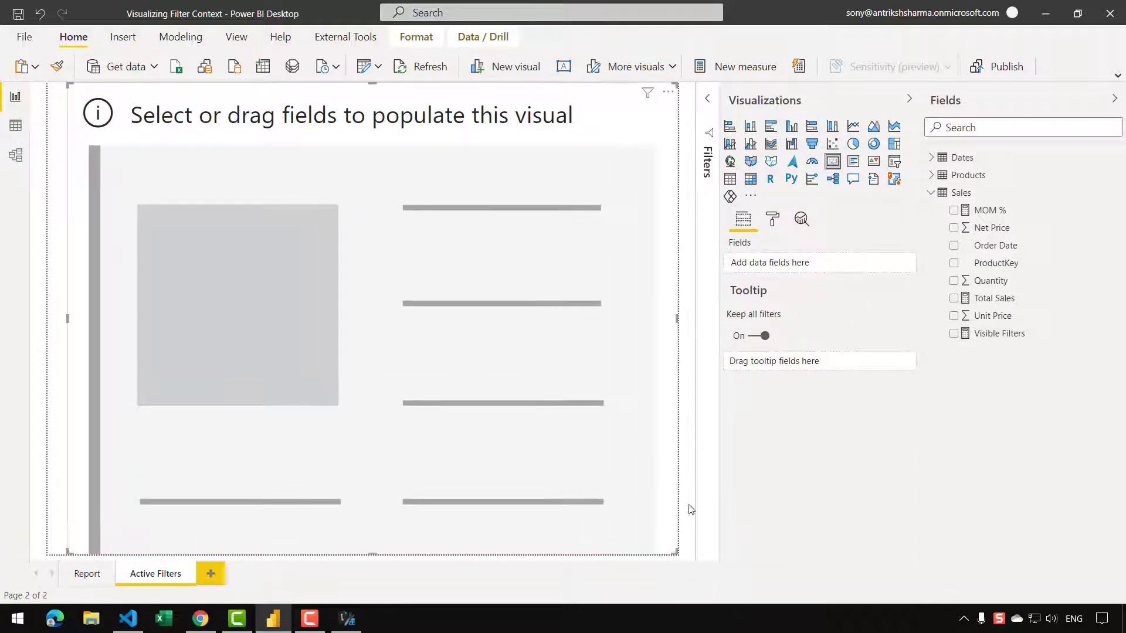
{"action": "left_click_drag", "start_coordinate": [65, 319], "coordinate": [30, 333]}
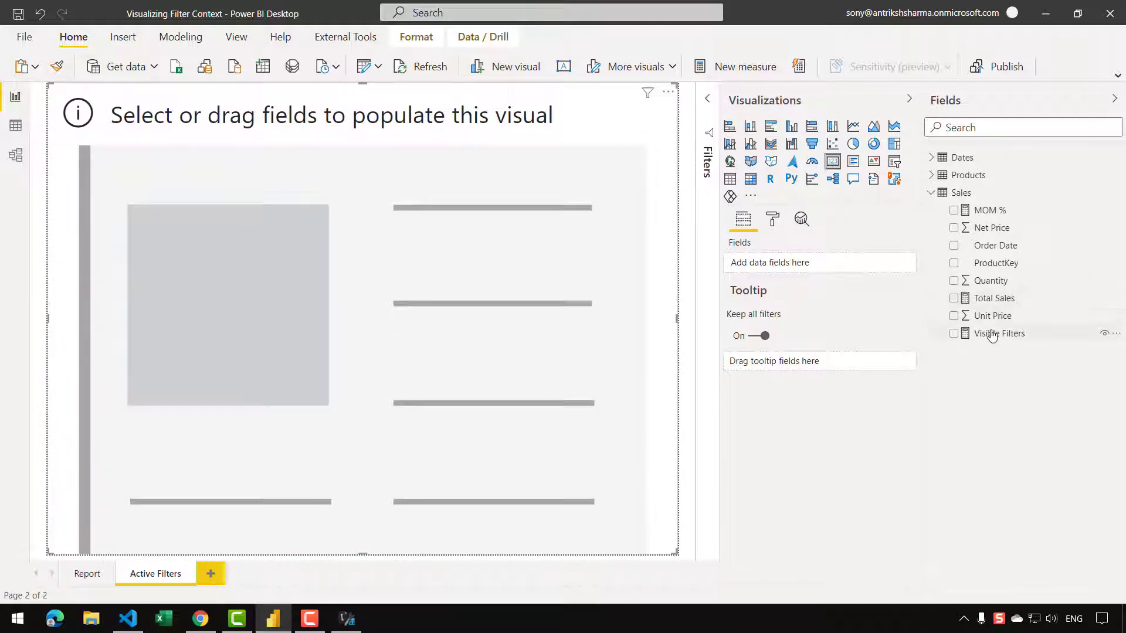
Show the Visible Filters measure in the card, formatted with 20 pt data label text and the category label turned off.
{"action": "left_click_drag", "start_coordinate": [999, 341], "coordinate": [444, 339]}
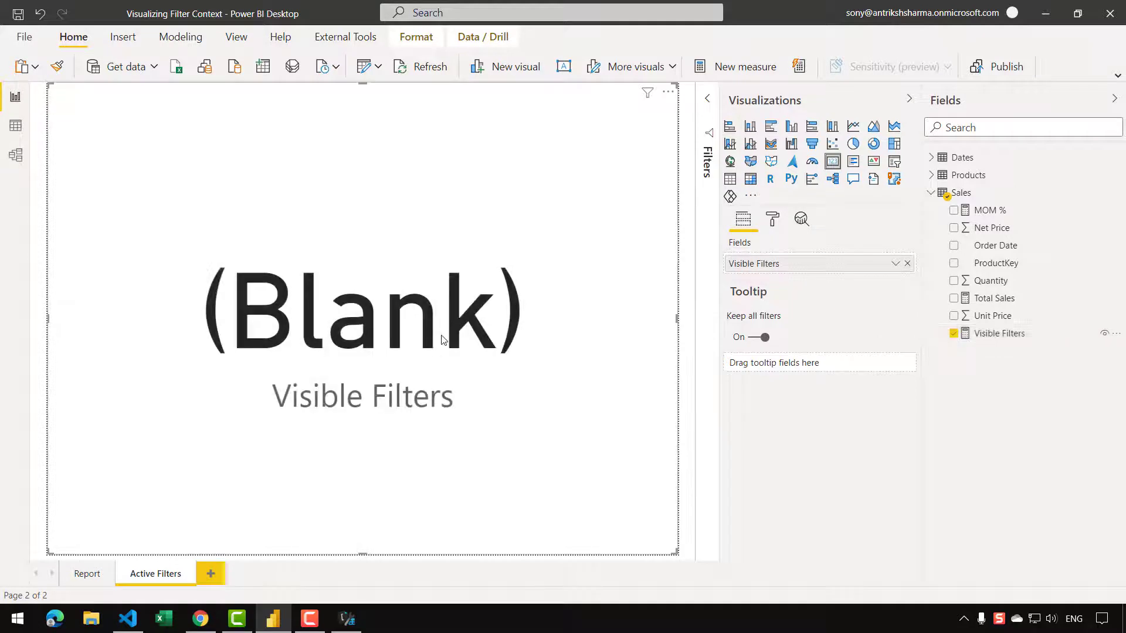
{"action": "left_click", "coordinate": [773, 220]}
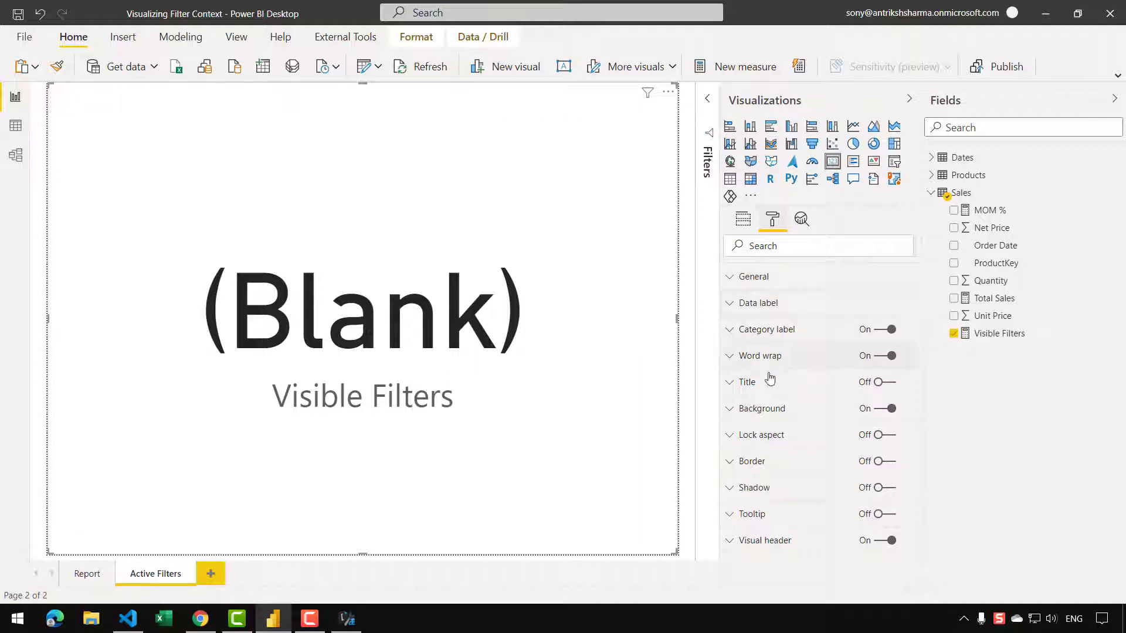
{"action": "left_click", "coordinate": [777, 303]}
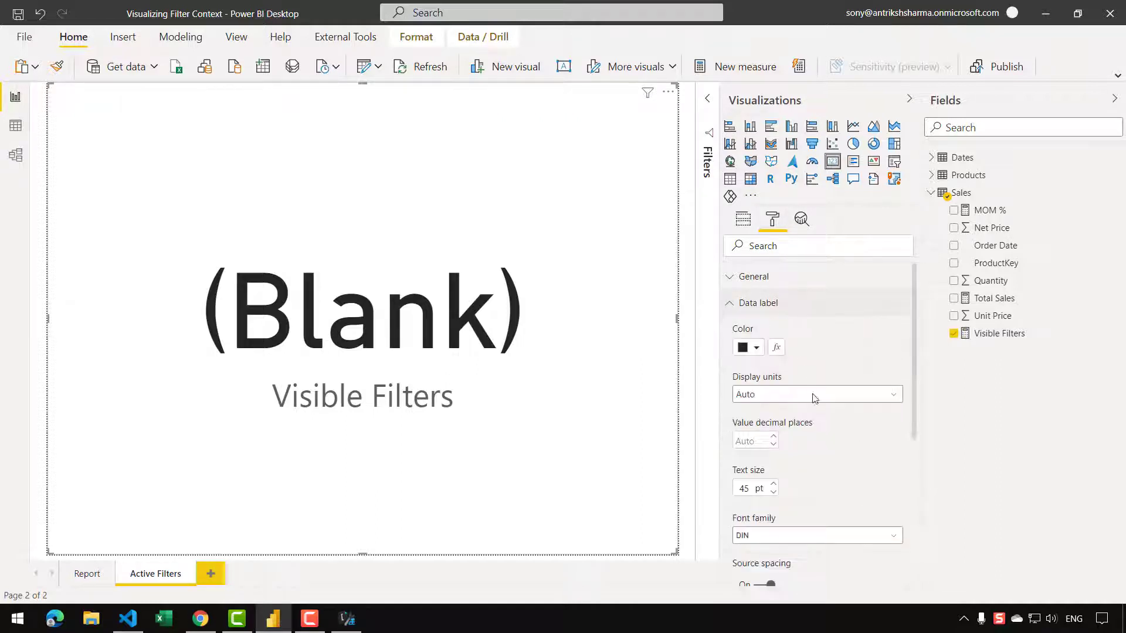
{"action": "double_click", "coordinate": [744, 488]}
{"action": "type", "text": "20"}
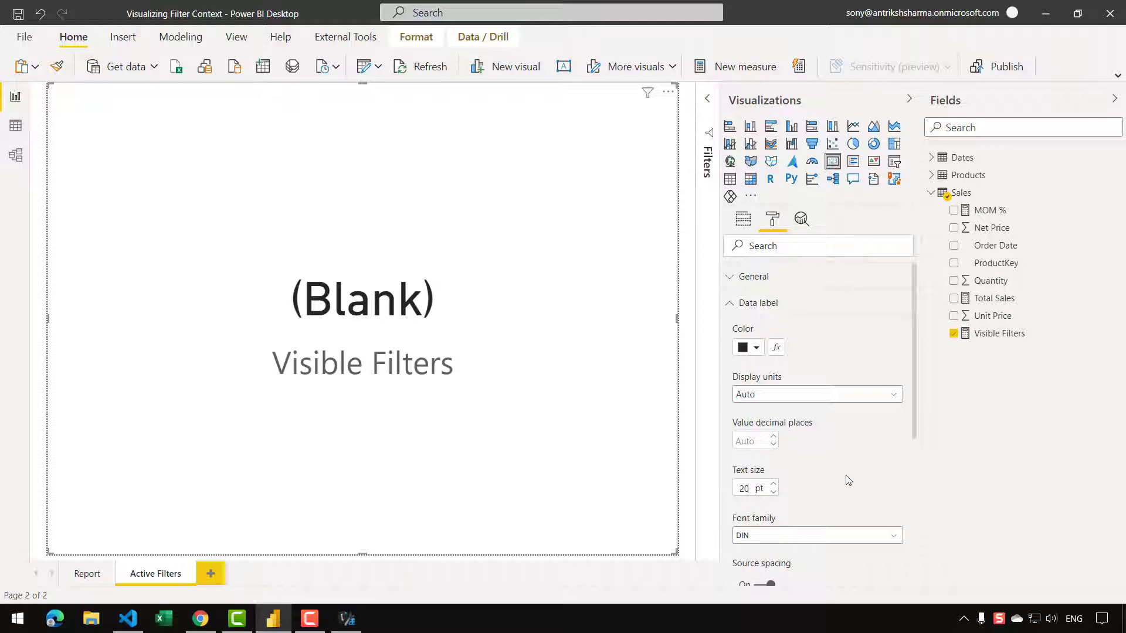
{"action": "left_click", "coordinate": [775, 304]}
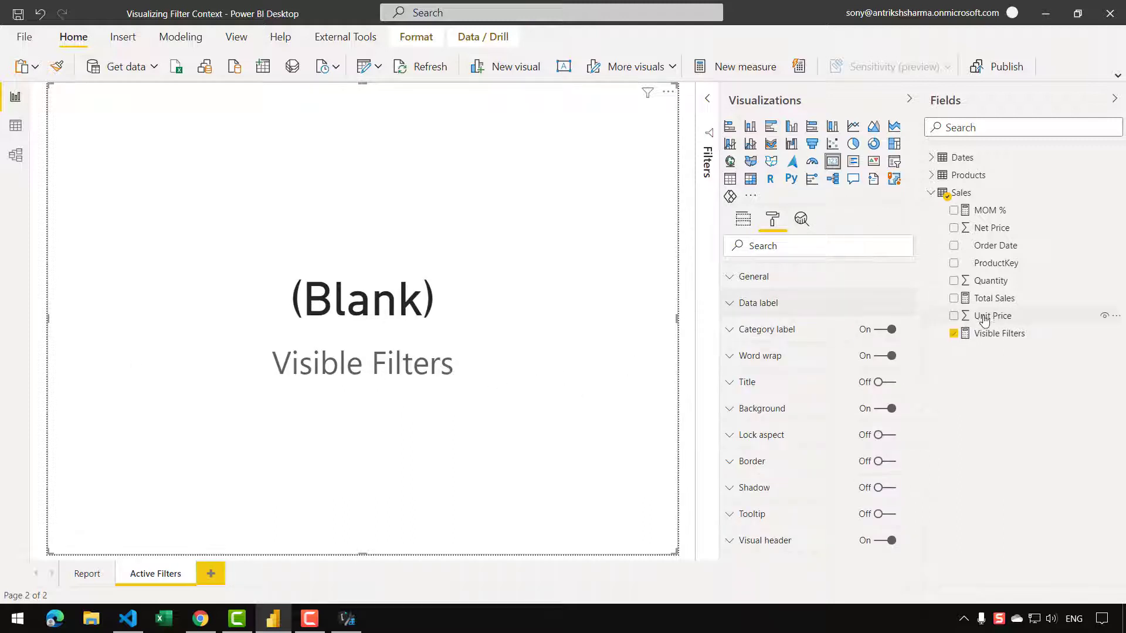
{"action": "left_click", "coordinate": [891, 330]}
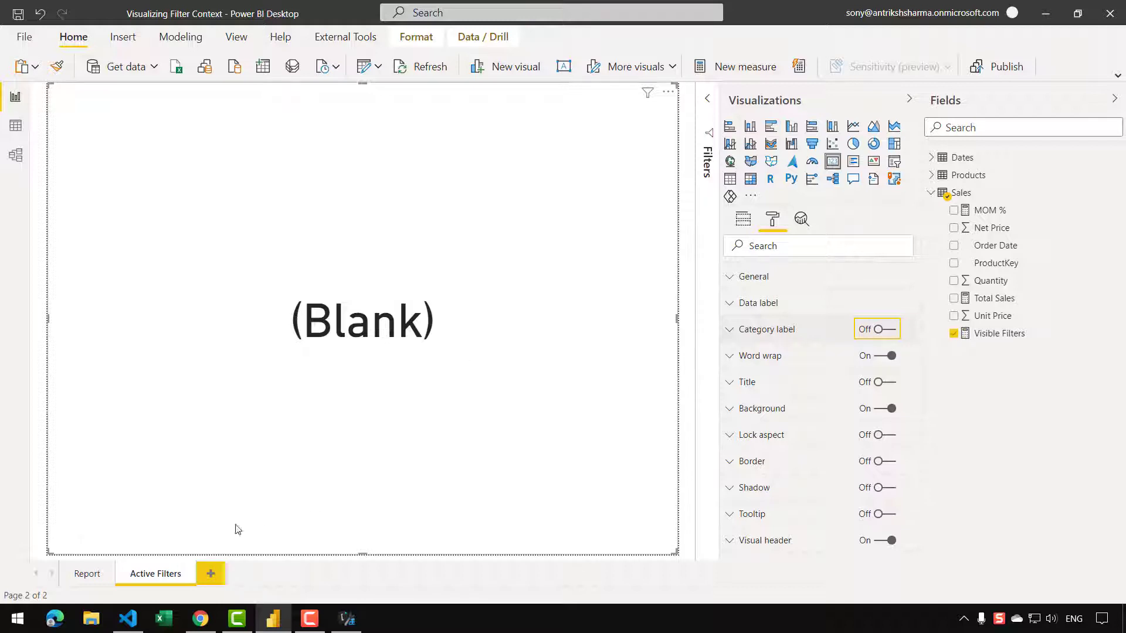
On the Report page, set the MOM % by Month chart's tooltip type to Report page.
{"action": "left_click", "coordinate": [82, 575]}
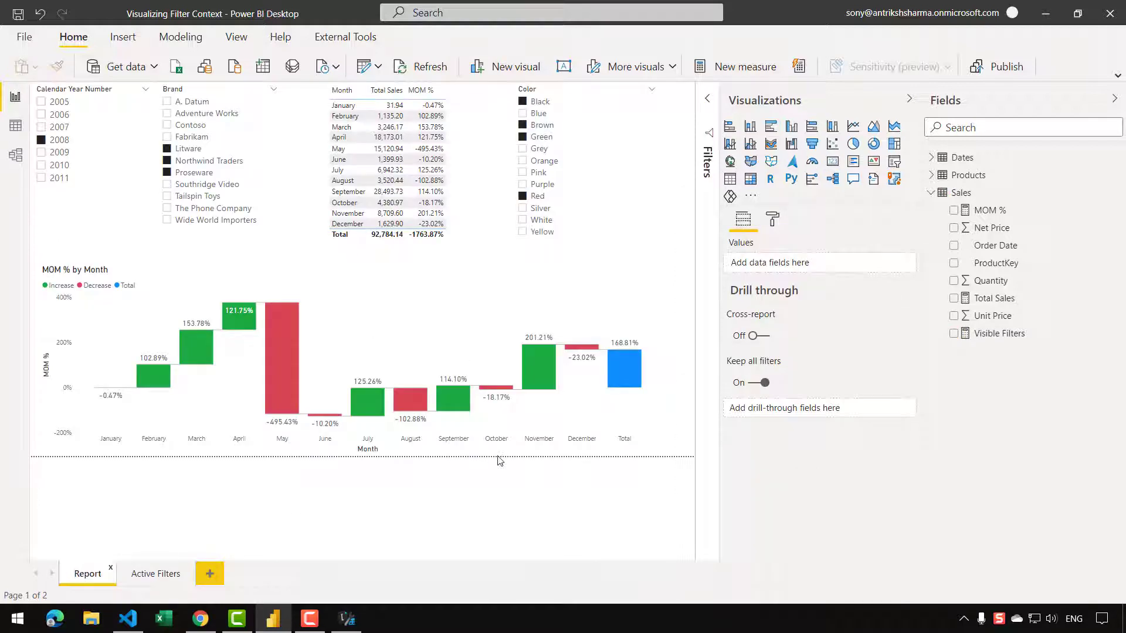
{"action": "left_click", "coordinate": [583, 295]}
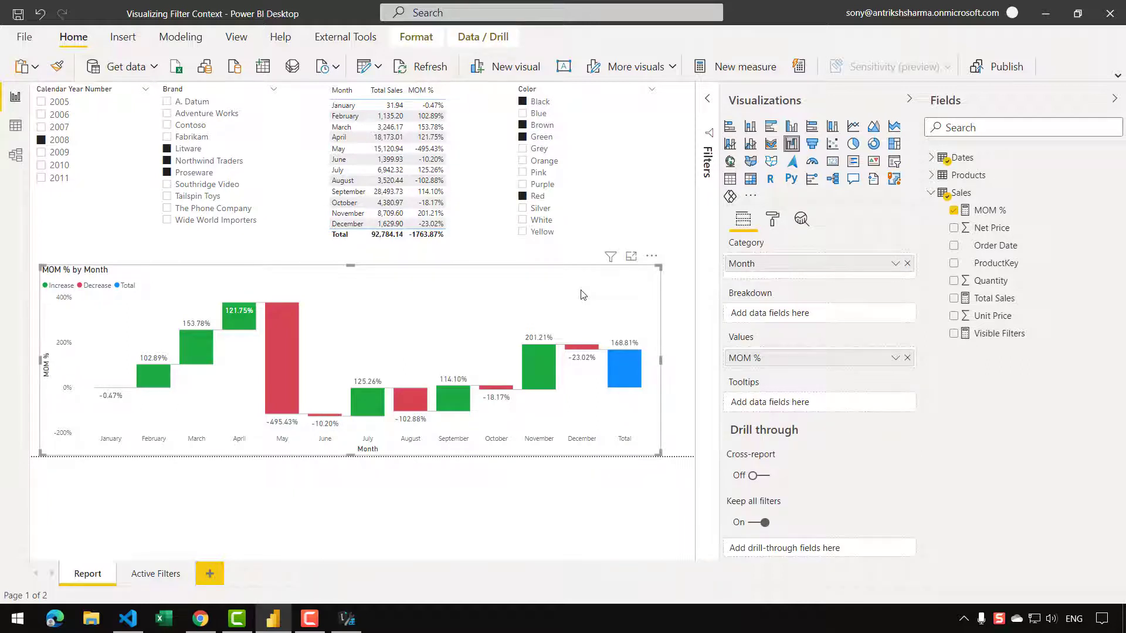
{"action": "left_click", "coordinate": [773, 220]}
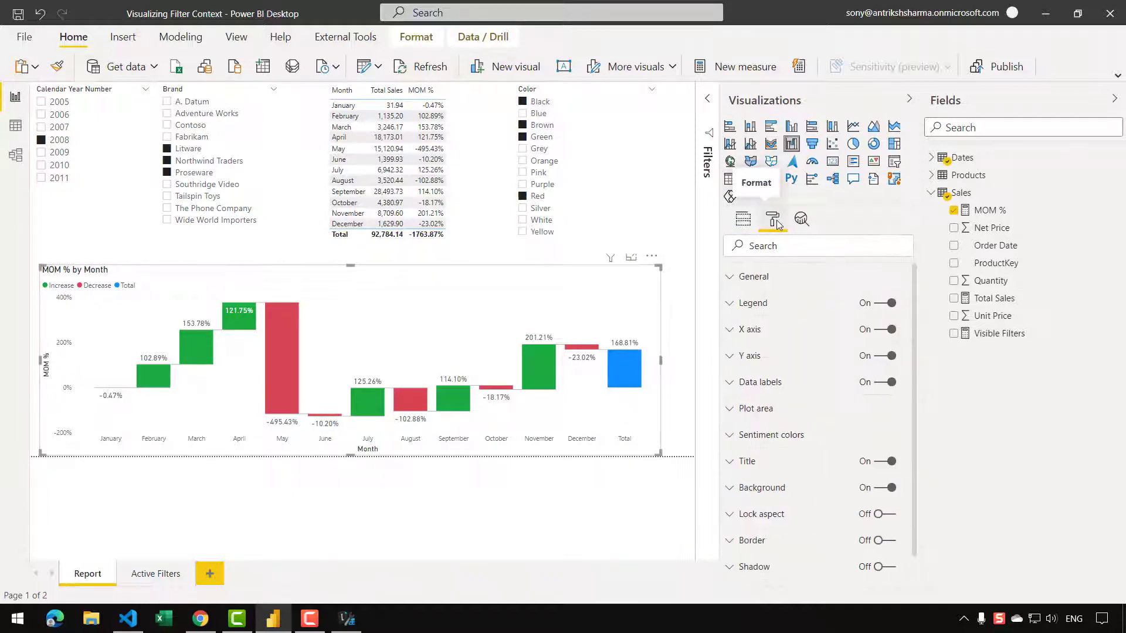
{"action": "scroll", "coordinate": [811, 407], "scroll_direction": "down", "scroll_amount": 2}
{"action": "left_click", "coordinate": [797, 558]}
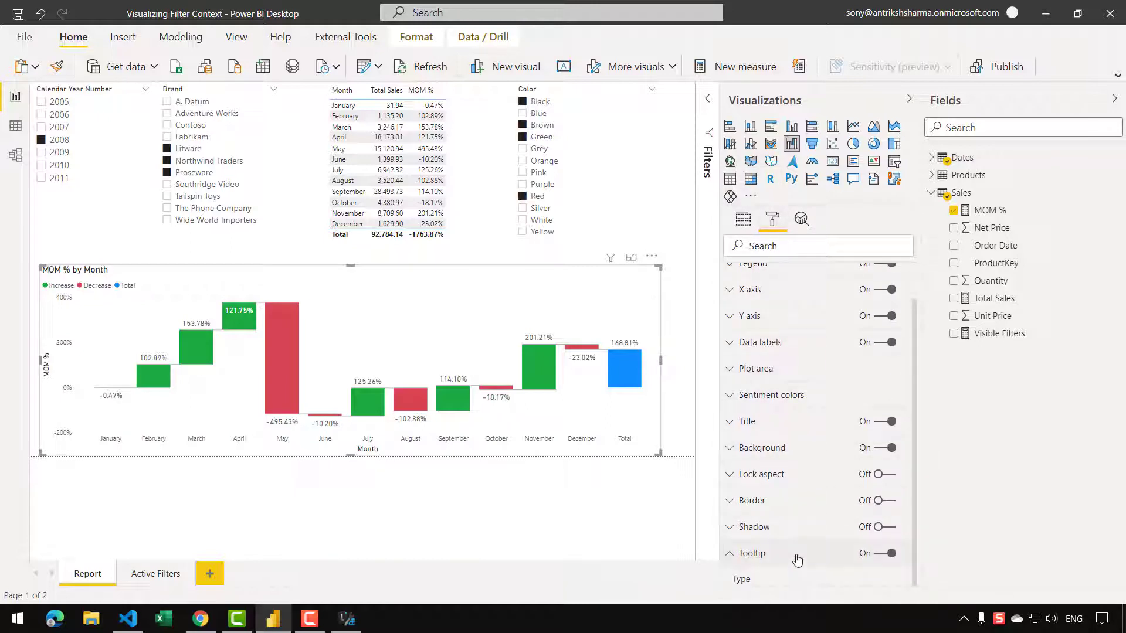
{"action": "scroll", "coordinate": [809, 469], "scroll_direction": "down", "scroll_amount": 4}
{"action": "left_click", "coordinate": [864, 378]}
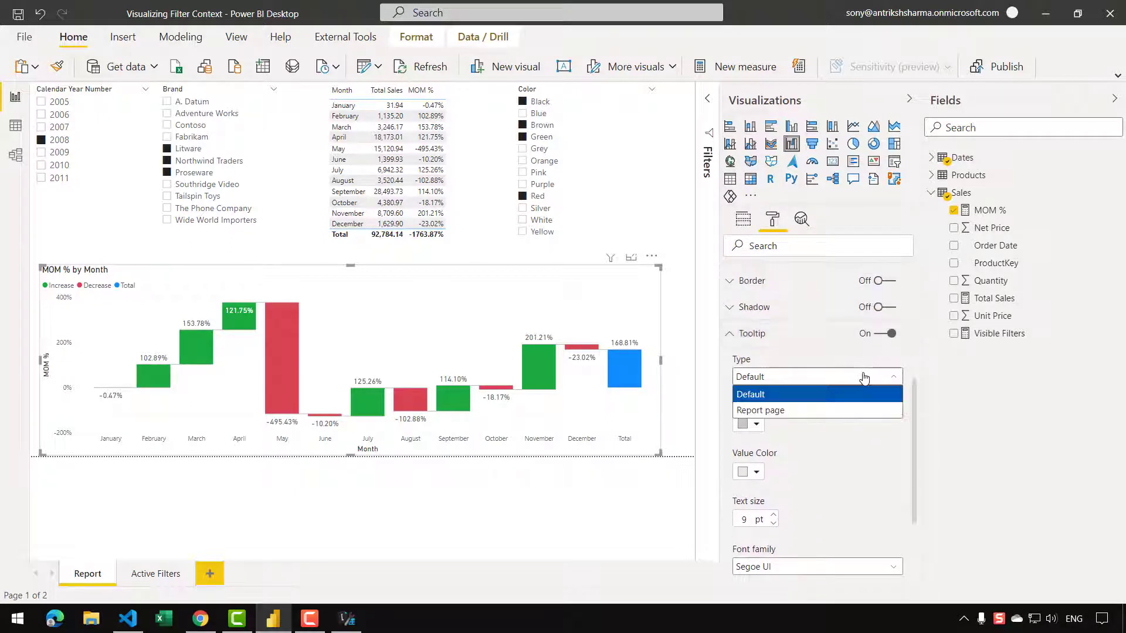
{"action": "left_click", "coordinate": [780, 410]}
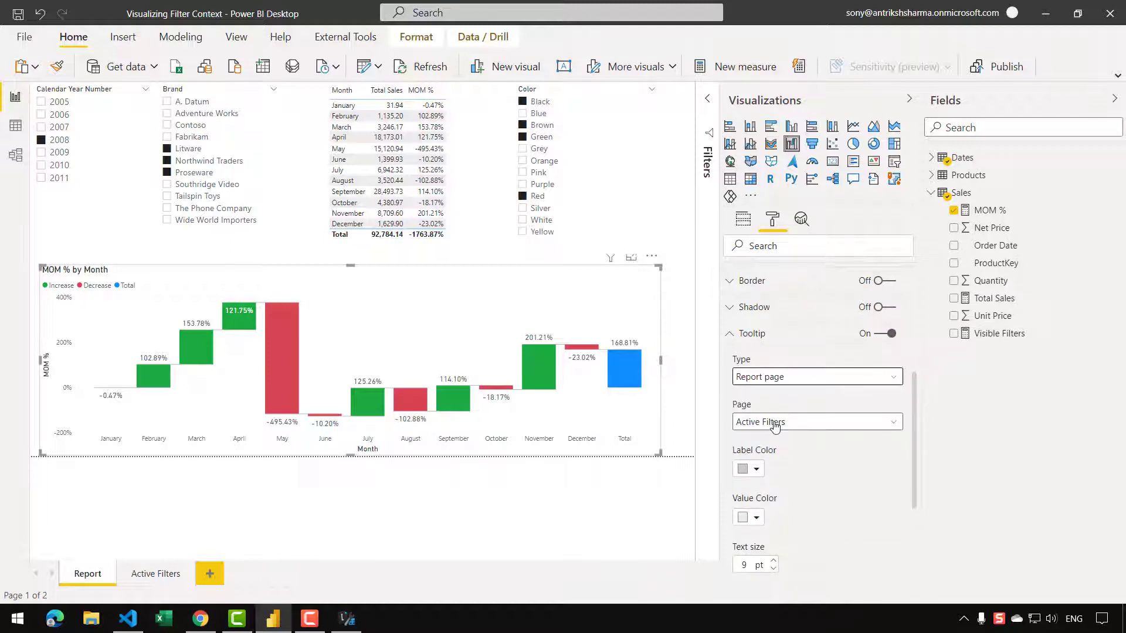
Choose Active Filters as the chart's tooltip page and preview the tooltip on the May bar.
{"action": "left_click", "coordinate": [780, 422]}
{"action": "left_click", "coordinate": [772, 472]}
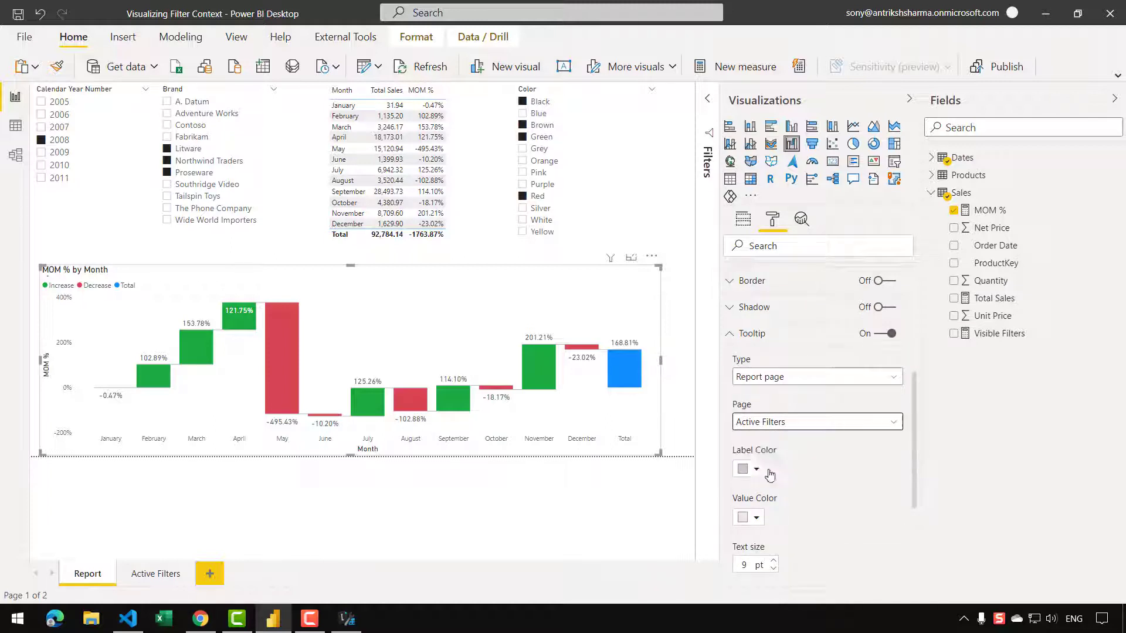
{"action": "left_click", "coordinate": [753, 333]}
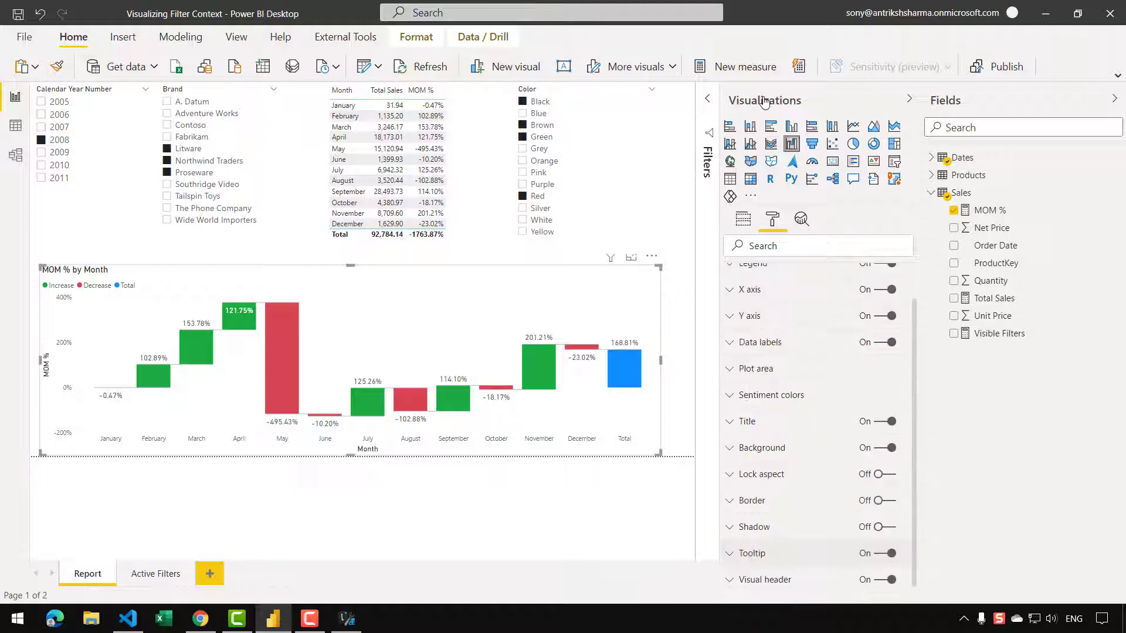
{"action": "left_click", "coordinate": [909, 99]}
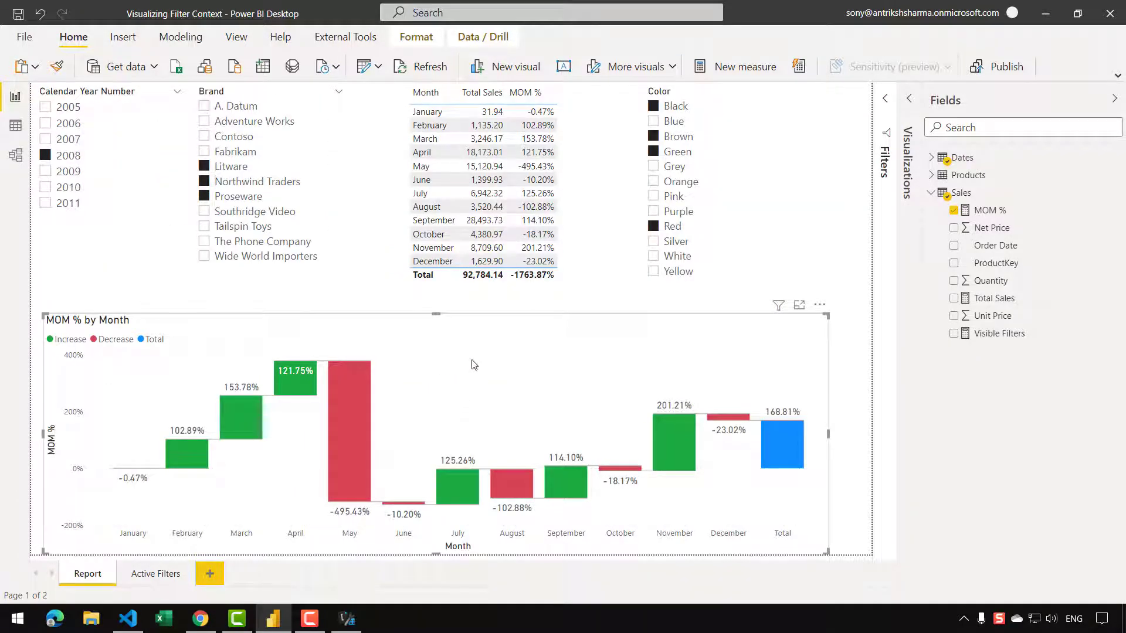
{"action": "mouse_move", "coordinate": [359, 379]}
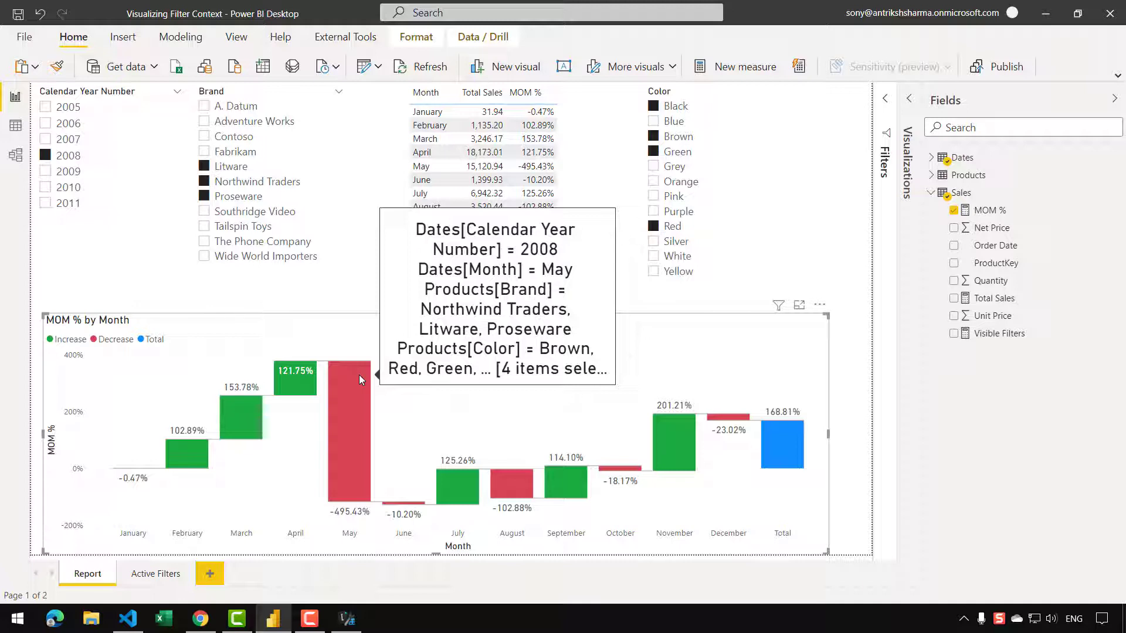
Set the data label text size of the card on the Active Filters page to 12 pt.
{"action": "left_click", "coordinate": [172, 576]}
{"action": "left_click", "coordinate": [559, 359]}
{"action": "left_click", "coordinate": [909, 98]}
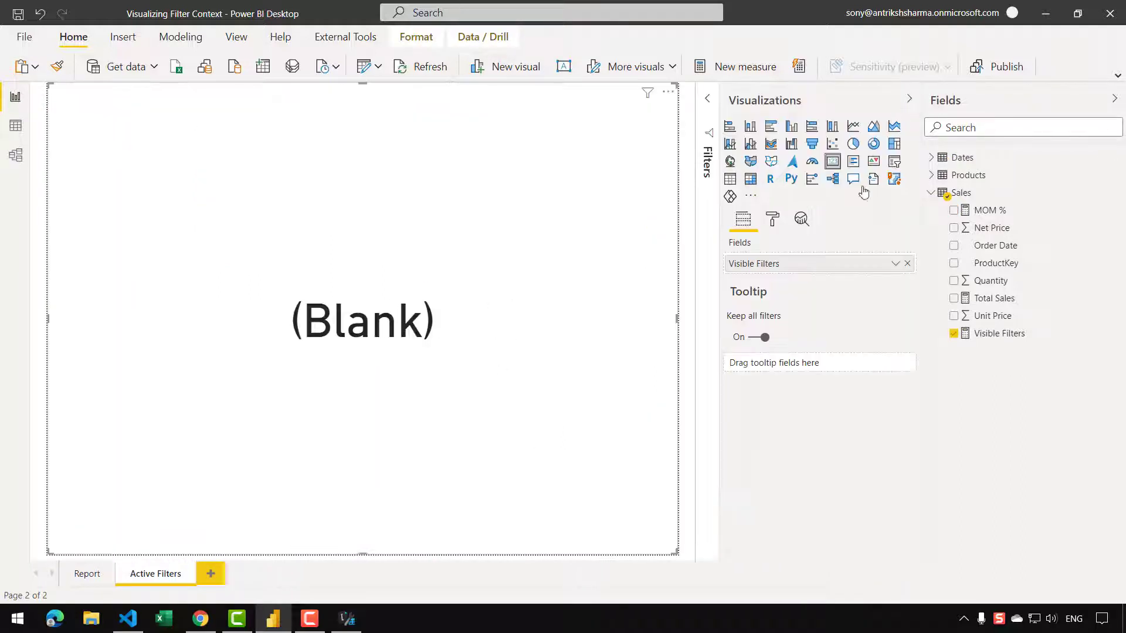
{"action": "left_click", "coordinate": [773, 220]}
{"action": "left_click", "coordinate": [788, 304]}
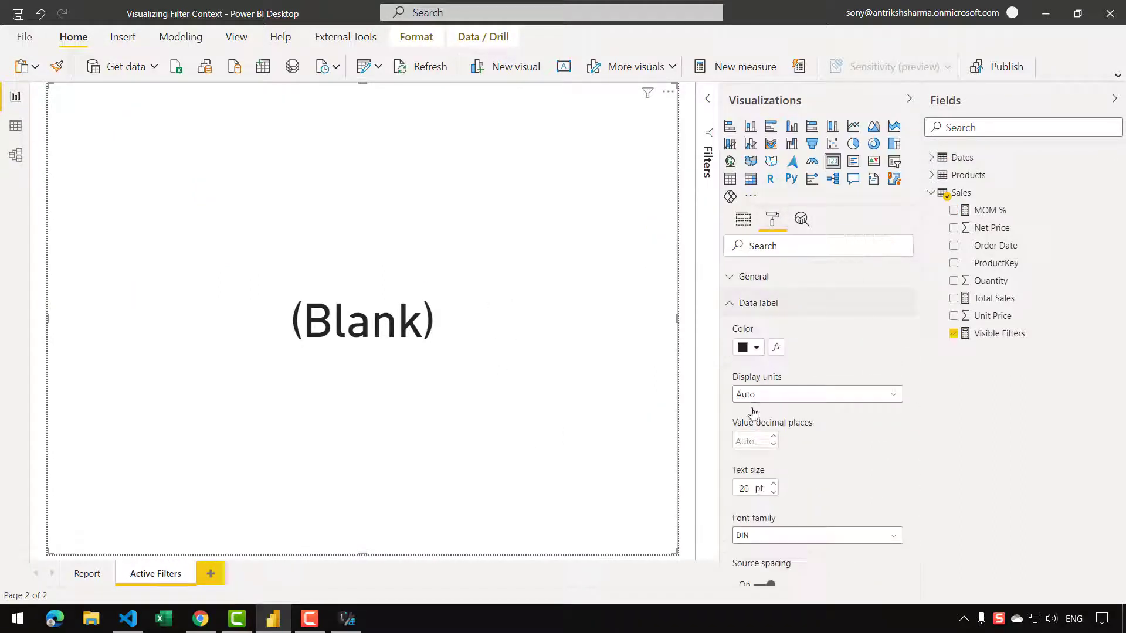
{"action": "double_click", "coordinate": [744, 489]}
{"action": "type", "text": "12"}
{"action": "key", "text": "Return"}
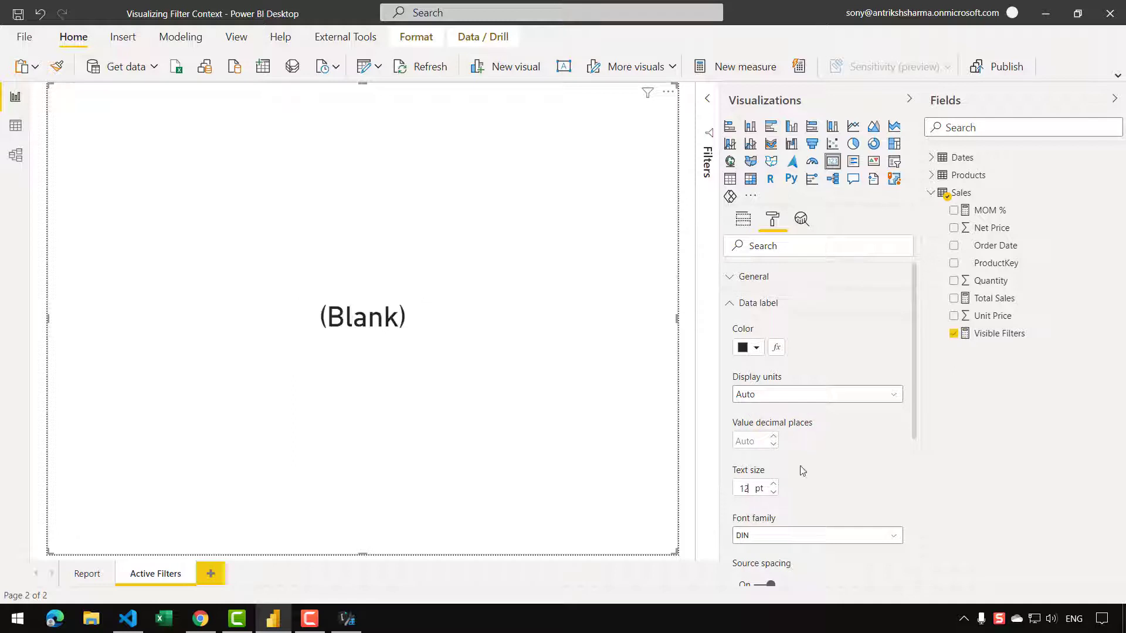
Return to the Report page and check the resized tooltip text on the May bar of the MOM % by Month chart.
{"action": "left_click", "coordinate": [94, 572]}
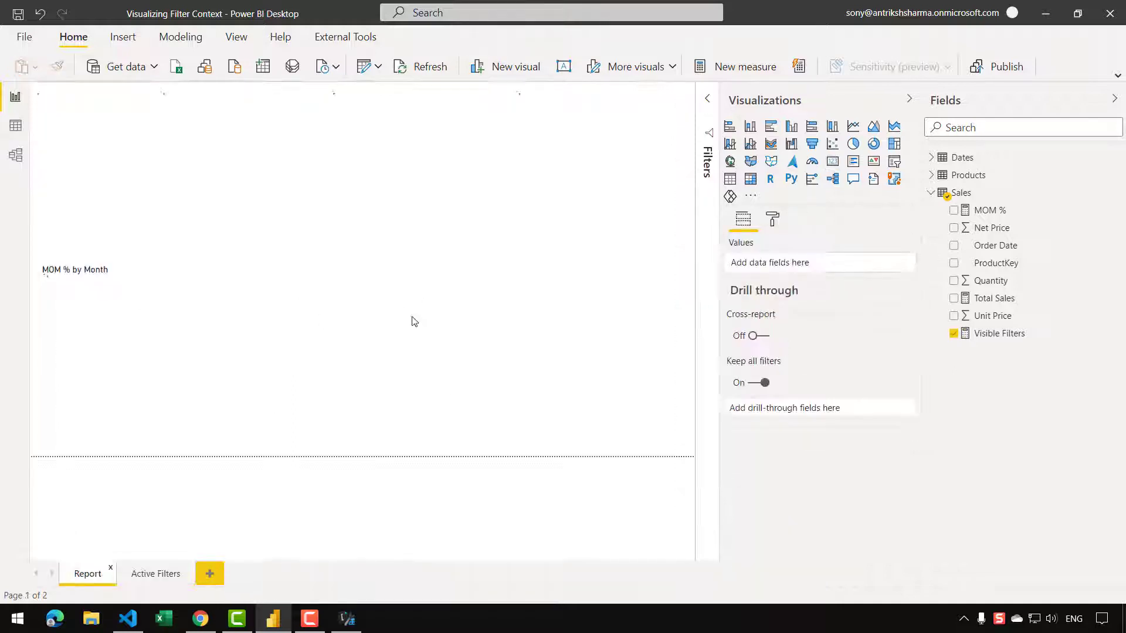
{"action": "mouse_move", "coordinate": [288, 354]}
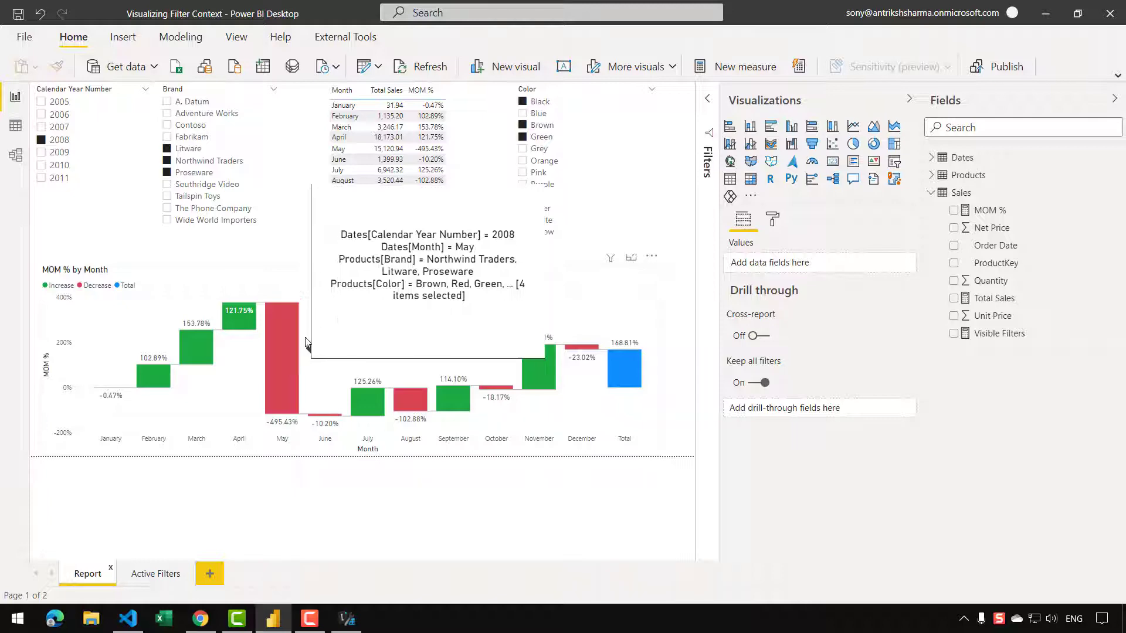
{"action": "left_click", "coordinate": [910, 98]}
{"action": "left_click", "coordinate": [1114, 98]}
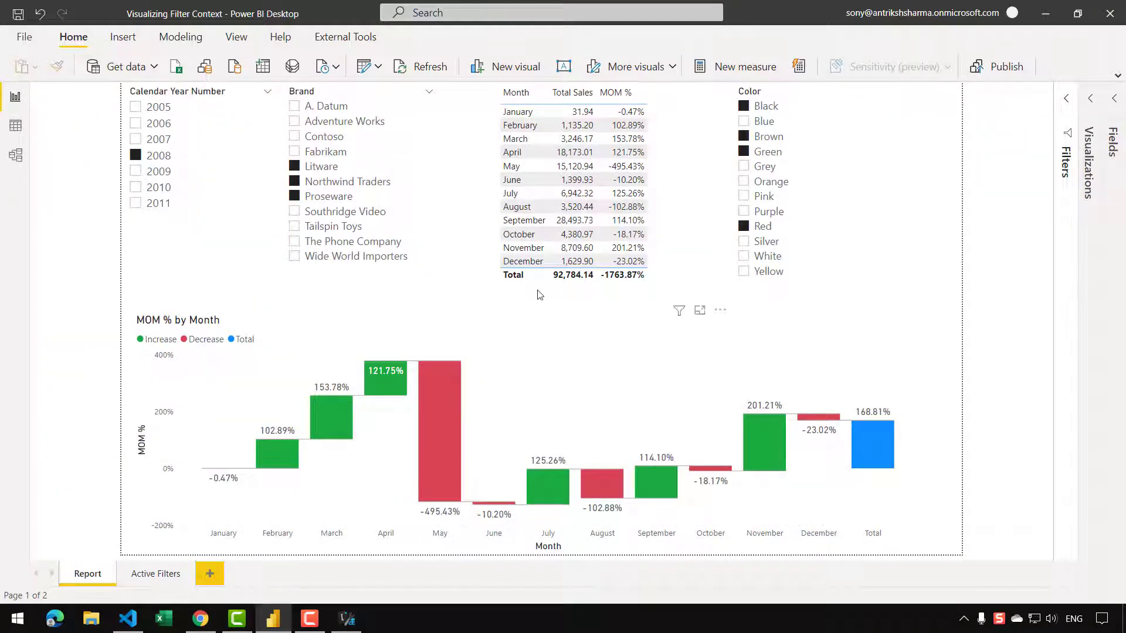
{"action": "mouse_move", "coordinate": [430, 400]}
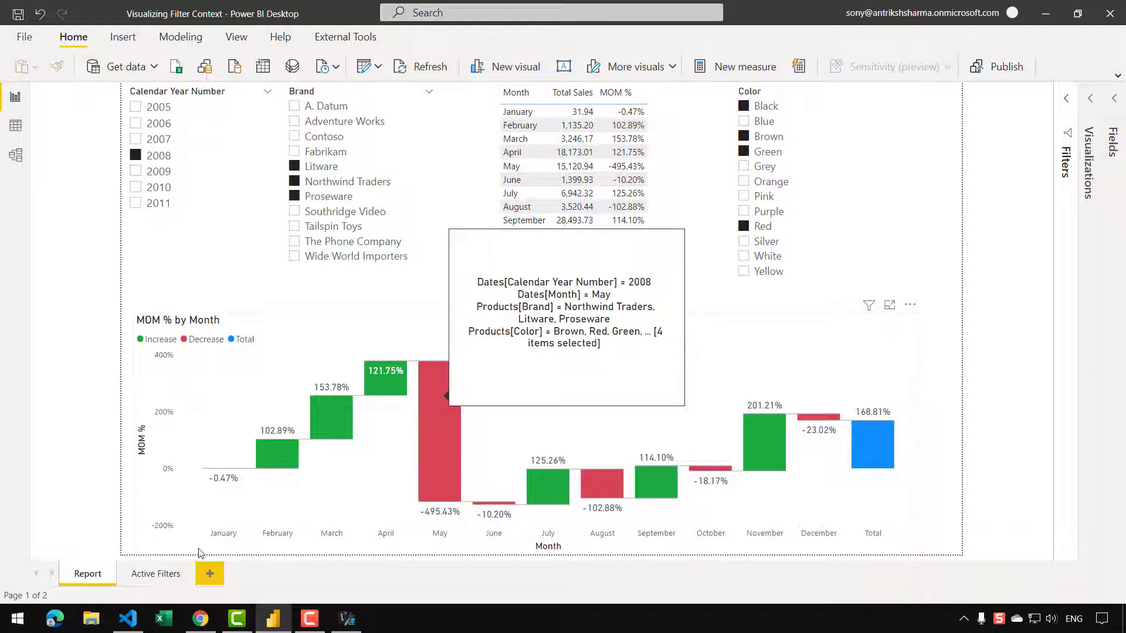
Go to the Active Filters page, open the Visible Filters measure's formula and insert a blank line below RETURN.
{"action": "left_click", "coordinate": [155, 574]}
{"action": "left_click", "coordinate": [1114, 97]}
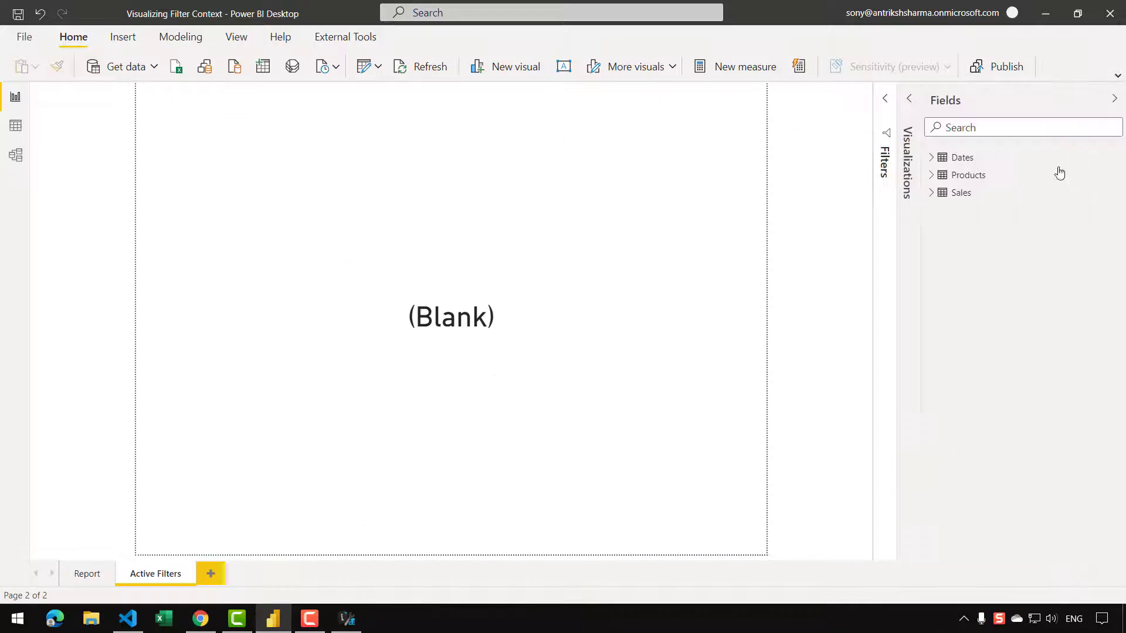
{"action": "left_click", "coordinate": [936, 196]}
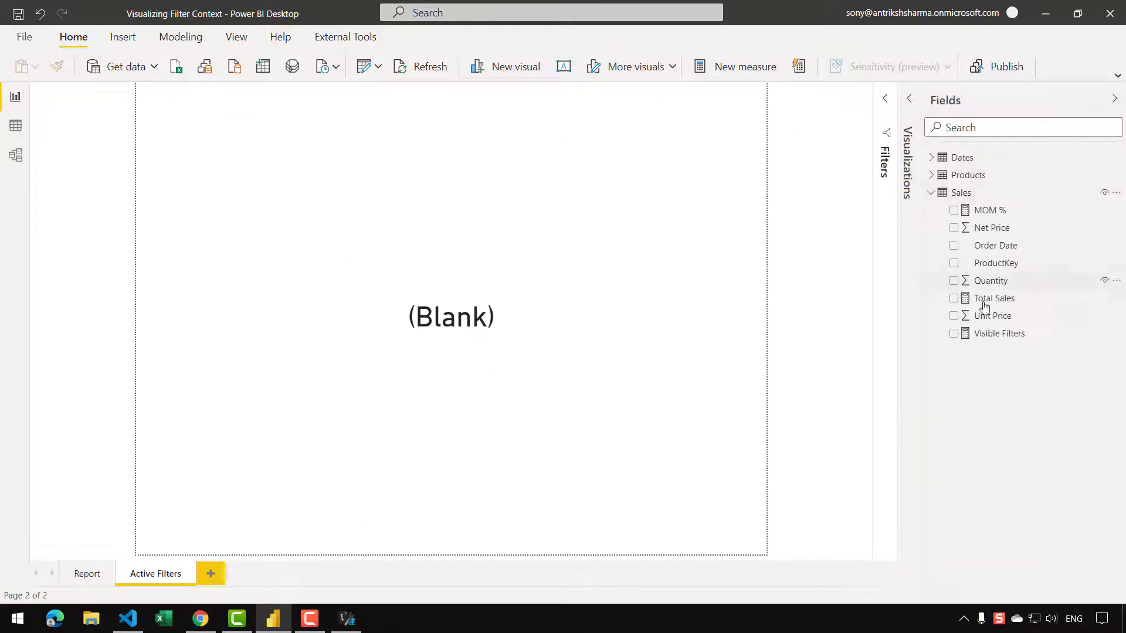
{"action": "left_click", "coordinate": [991, 331]}
{"action": "left_click", "coordinate": [885, 96]}
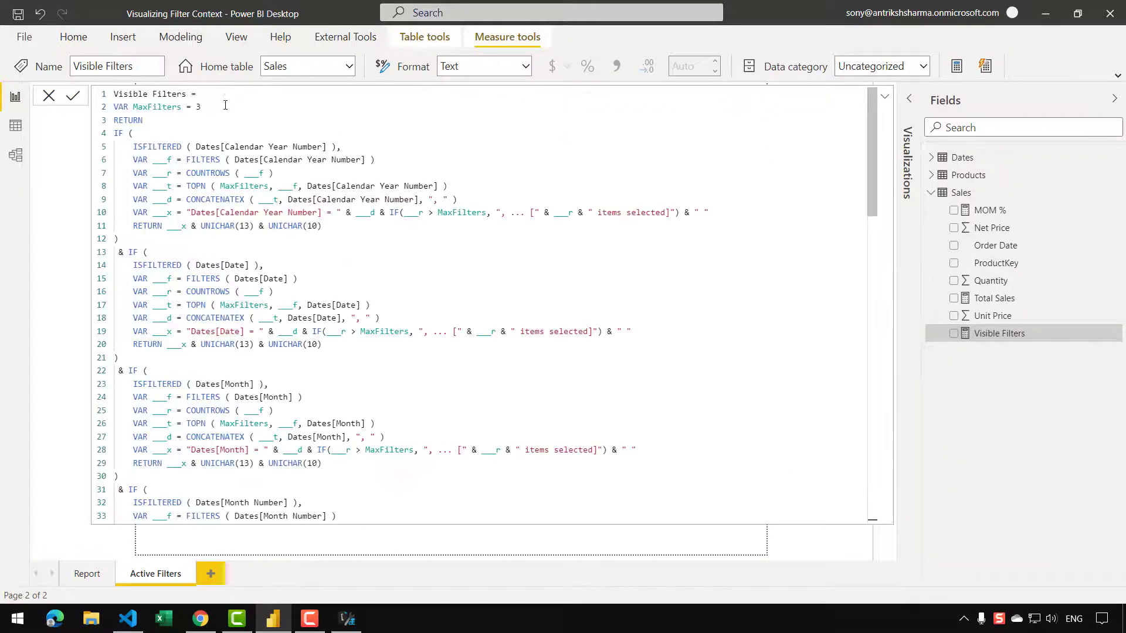
{"action": "left_click", "coordinate": [224, 115]}
{"action": "key", "text": "Return"}
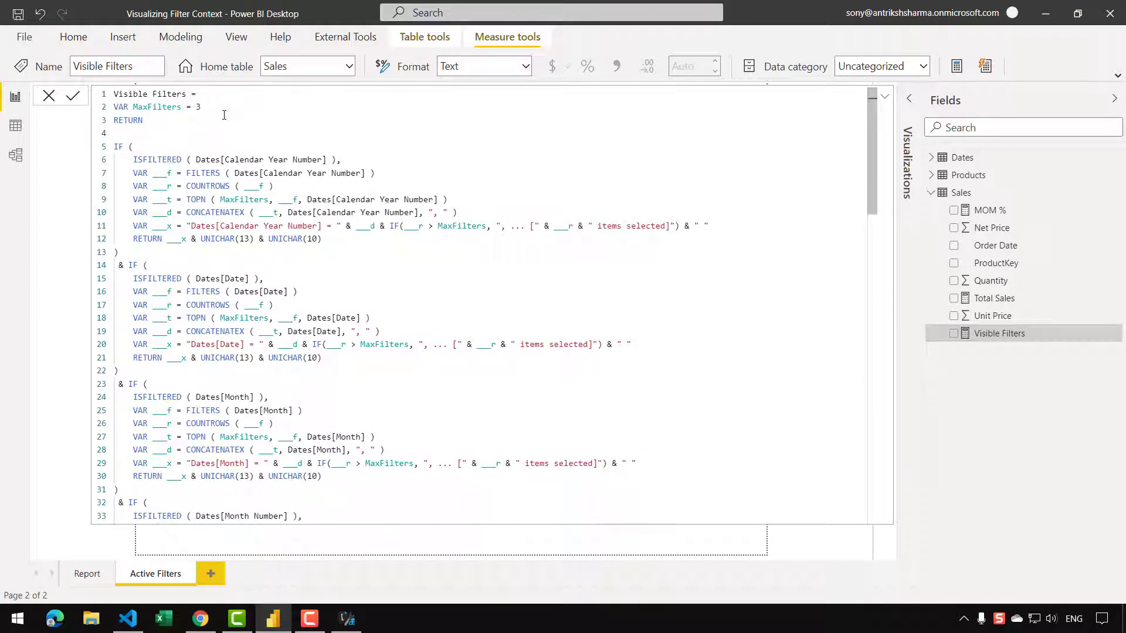
Enter "MOM % for " & SELECTEDVALUE ( Dates[Calendar Year Number] ) on the new line of the Visible Filters measure.
{"action": "type", "text": "\"MOM\""}
{"action": "key", "text": "Left"}
{"action": "type", "text": "% "}
{"action": "type", "text": "to"}
{"action": "type", "text": " &"}
{"action": "type", "text": " SELECTEDV"}
{"action": "key", "text": "Tab"}
{"action": "type", "text": "( Dates[C"}
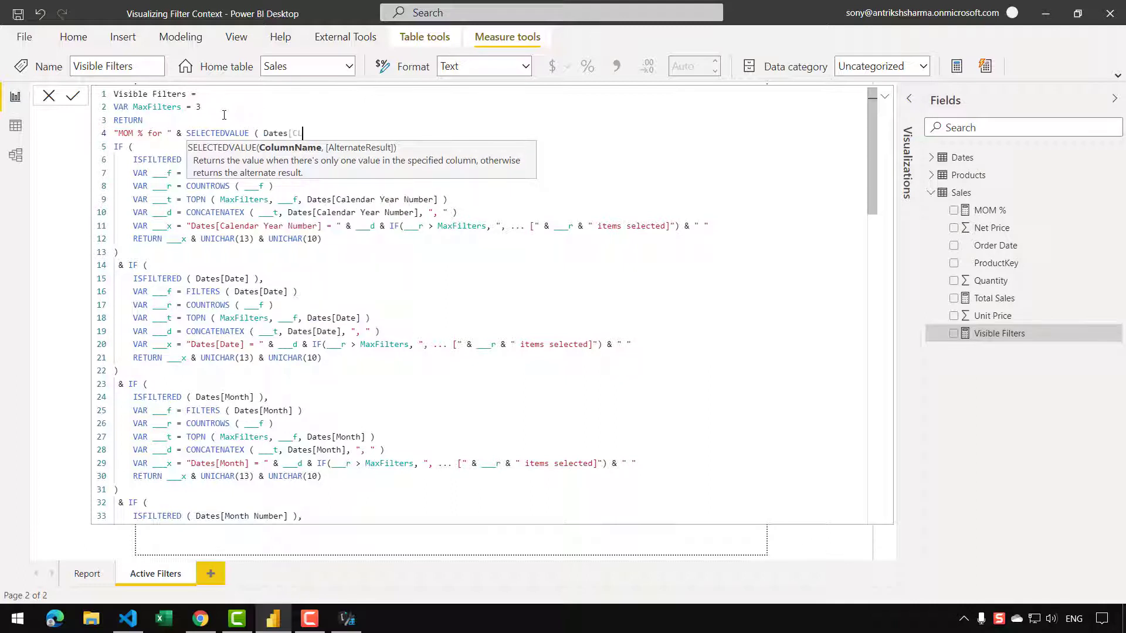
{"action": "key", "text": "Tab"}
{"action": "type", "text": ") "}
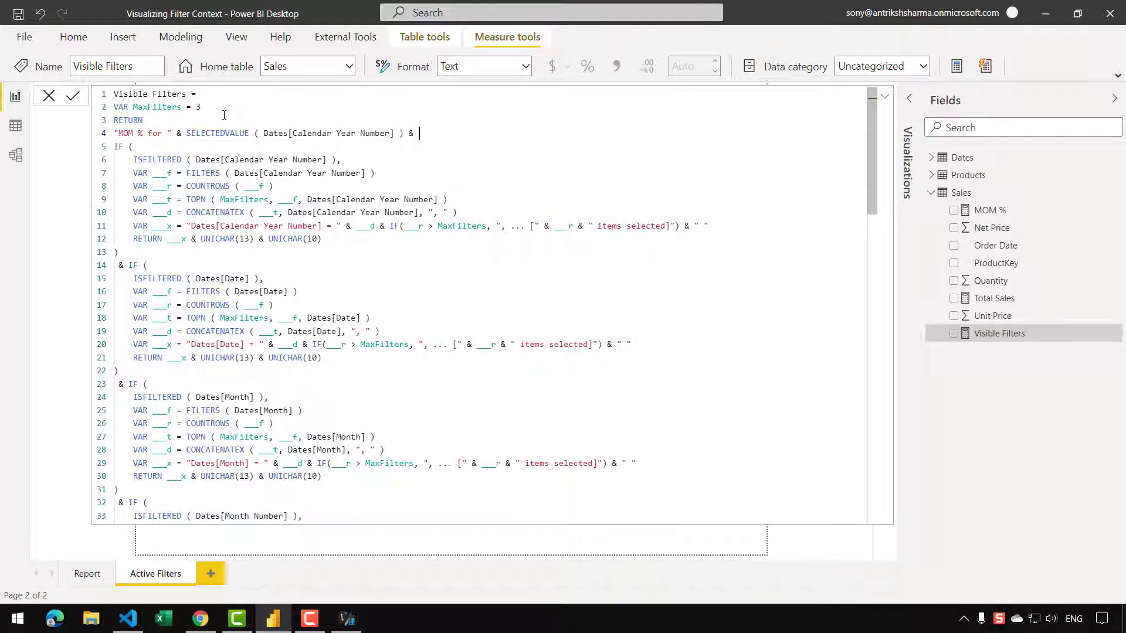
Extend the line with & " is: " & FORMAT ( [MOM %], "##.##%" ).
{"action": "type", "text": "& \" is: \" & F"}
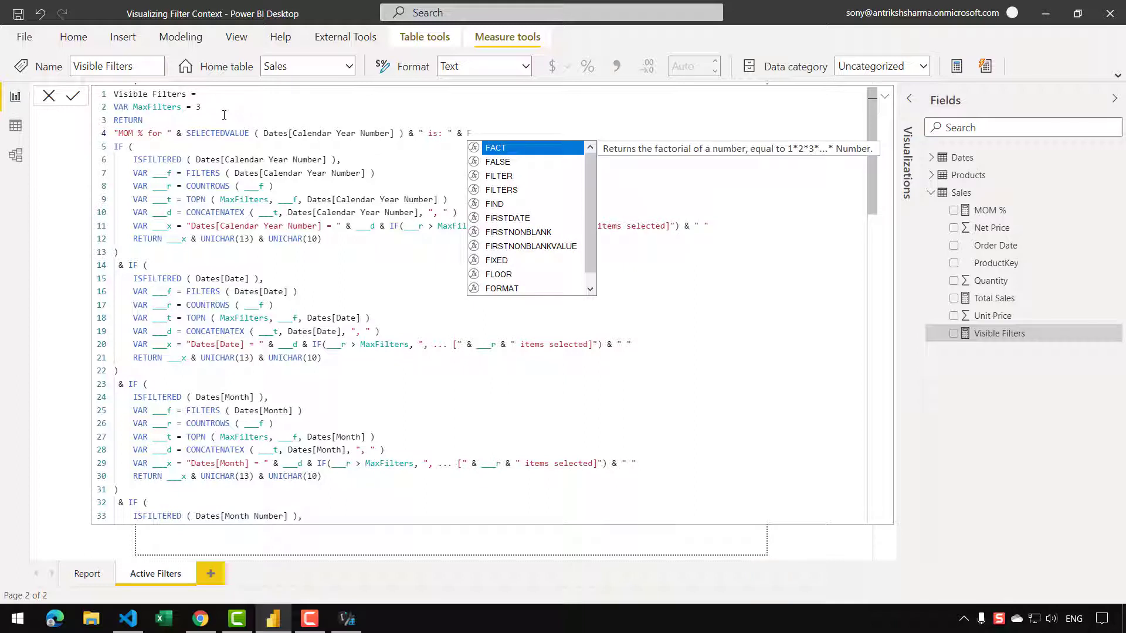
{"action": "type", "text": "OMRAT"}
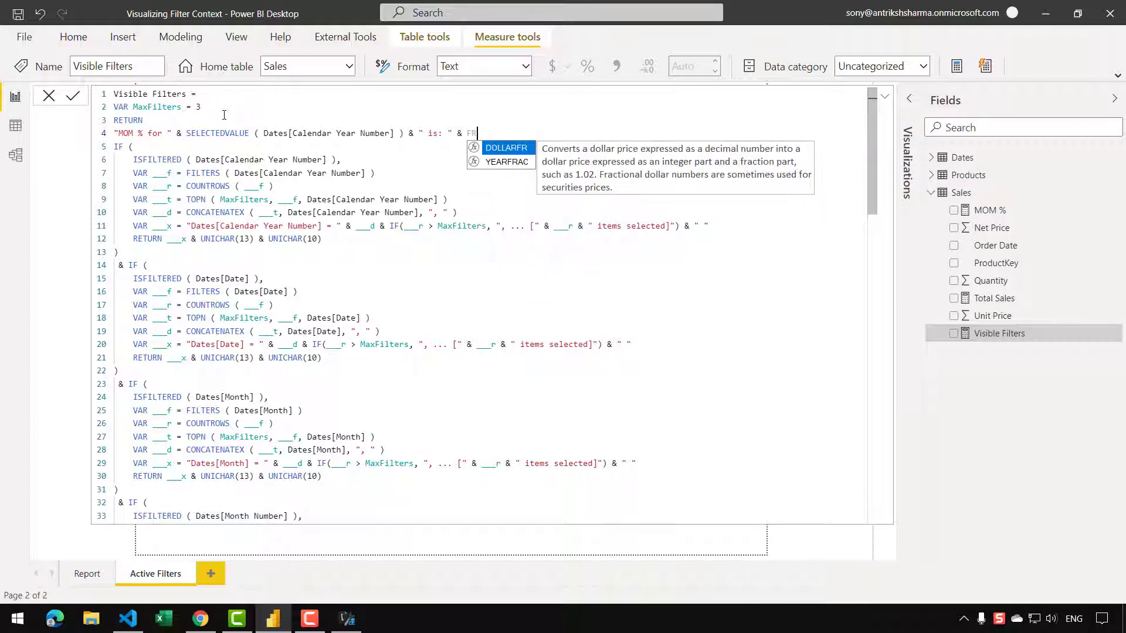
{"action": "key", "text": "BackSpace"}
{"action": "key", "text": "BackSpace"}
{"action": "key", "text": "BackSpace"}
{"action": "key", "text": "BackSpace"}
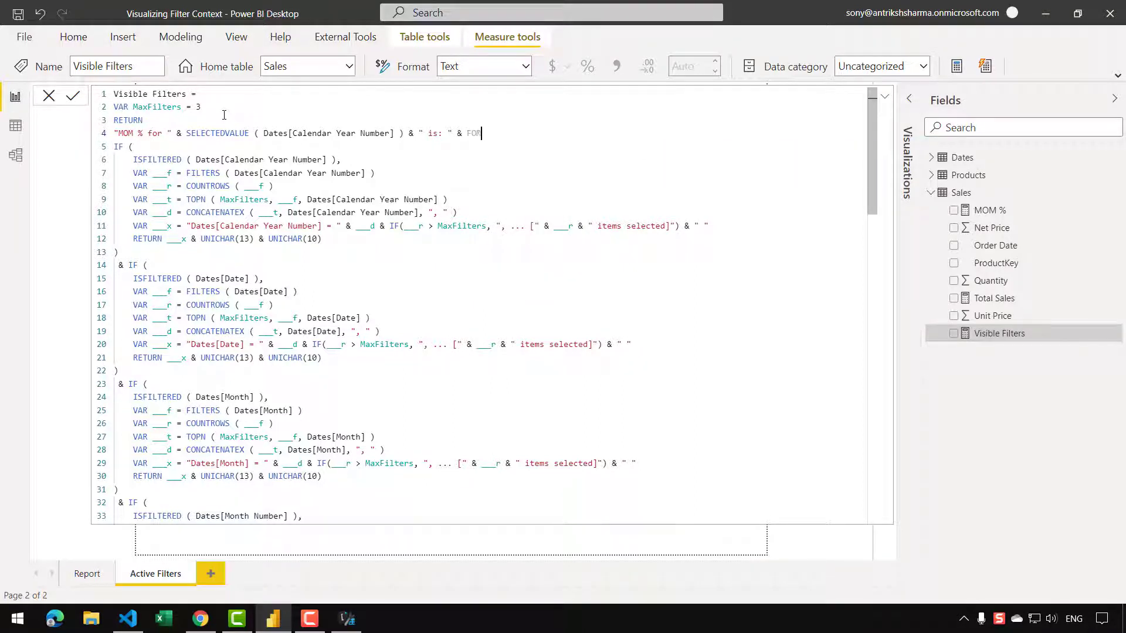
{"action": "type", "text": "RMAT ( "}
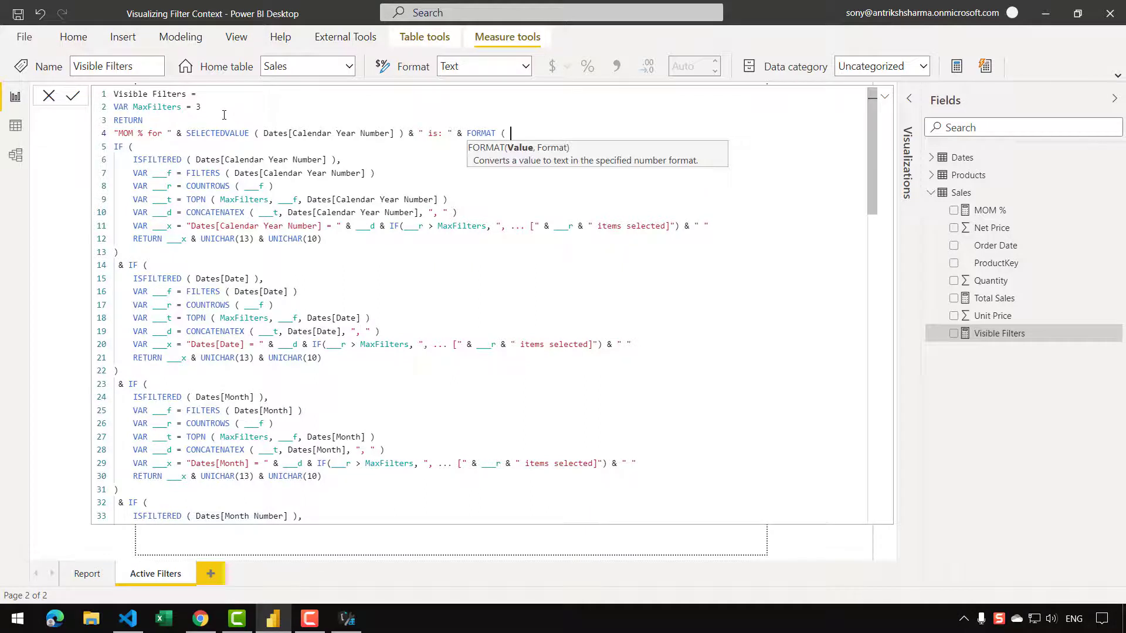
{"action": "type", "text": "[MOM %]"}
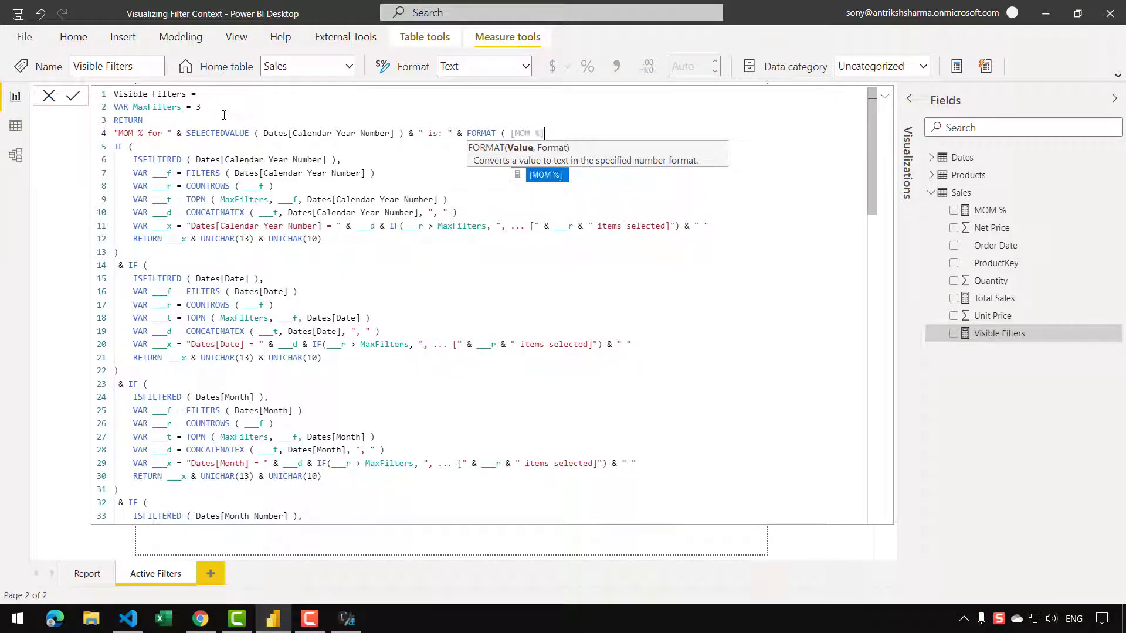
{"action": "type", "text": ", \"#"}
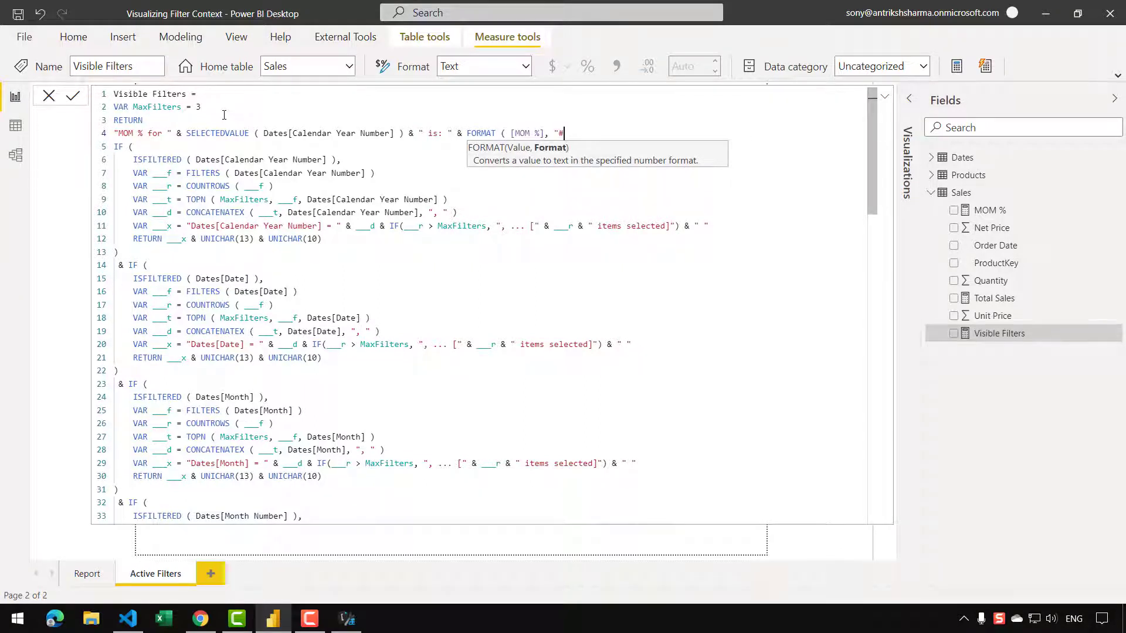
{"action": "type", "text": "#.##%\")"}
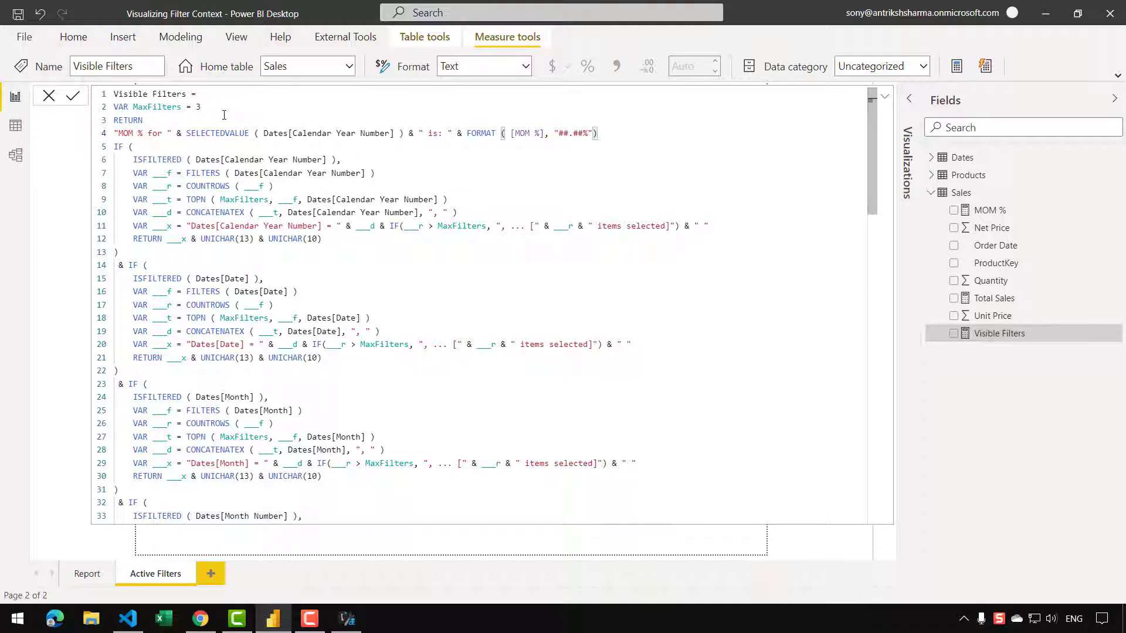
Append & " " & to join the line to the first IF block, and commit the Visible Filters measure.
{"action": "key", "text": "Left"}
{"action": "key", "text": "Right"}
{"action": "type", "text": "& \" \" &"}
{"action": "left_click", "coordinate": [72, 96]}
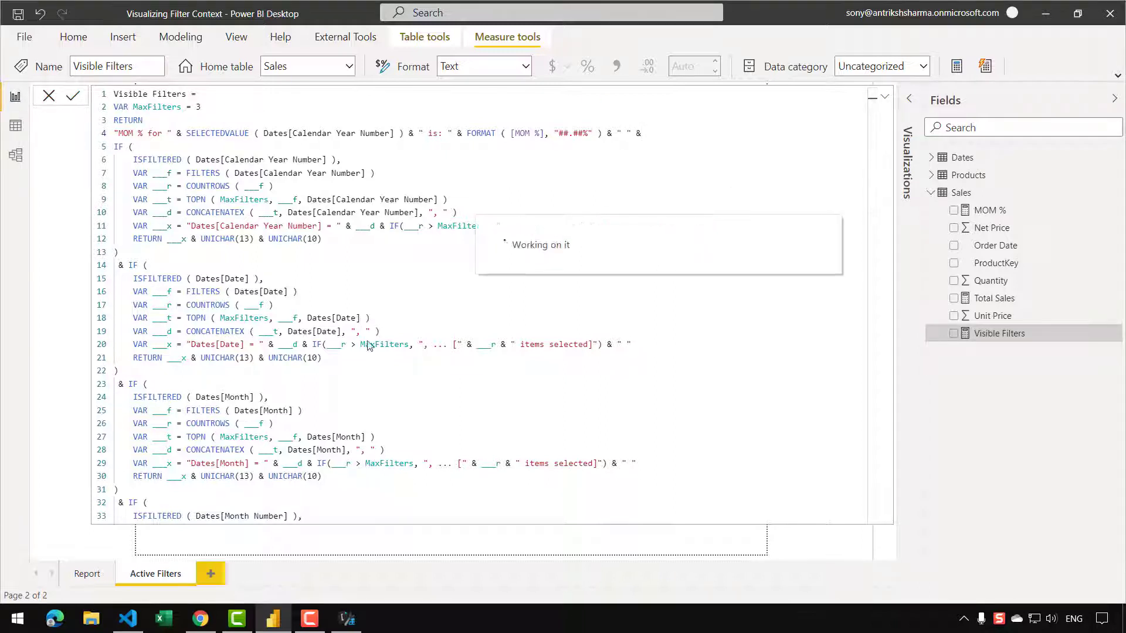
On the Report page, compare the May bar's tooltip in the waterfall chart with the May MOM % in the table.
{"action": "left_click", "coordinate": [86, 574]}
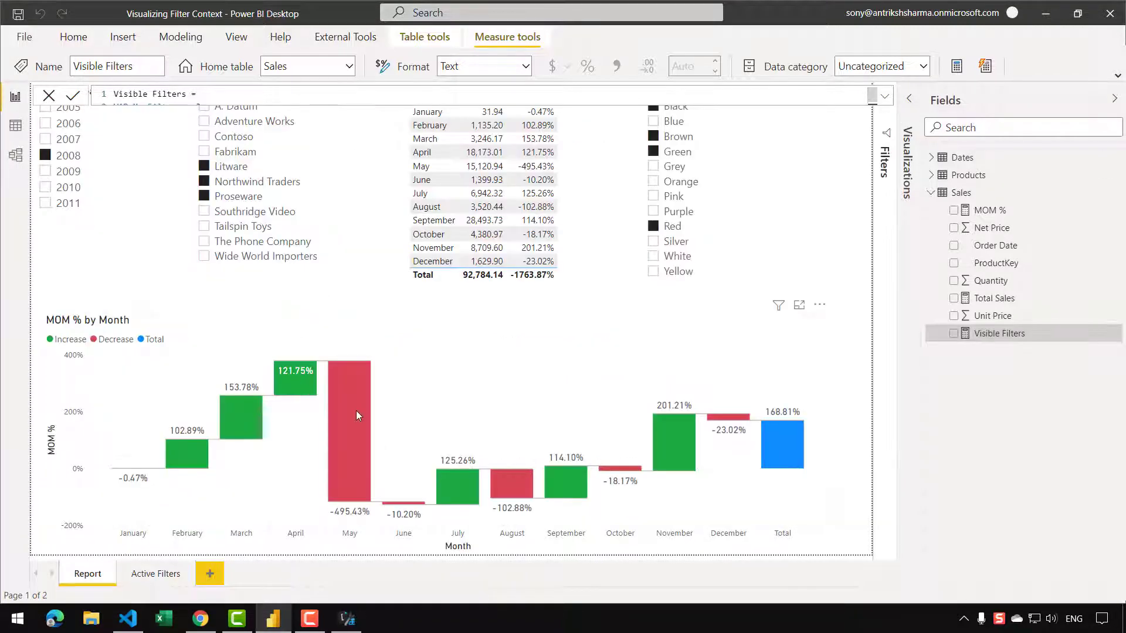
{"action": "mouse_move", "coordinate": [357, 415]}
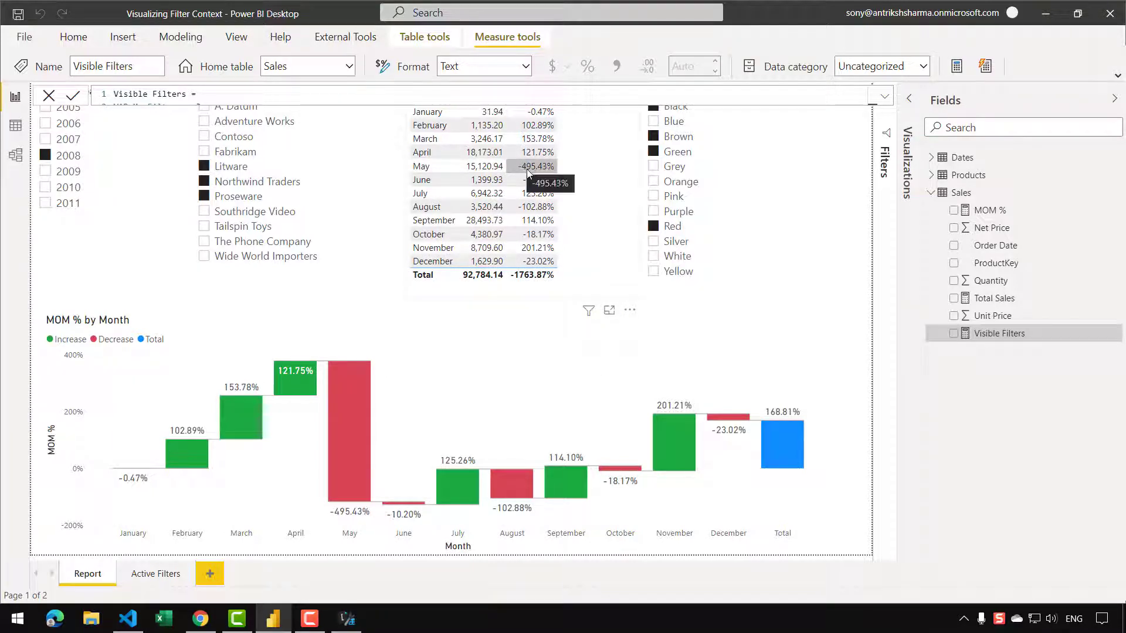
{"action": "mouse_move", "coordinate": [353, 392]}
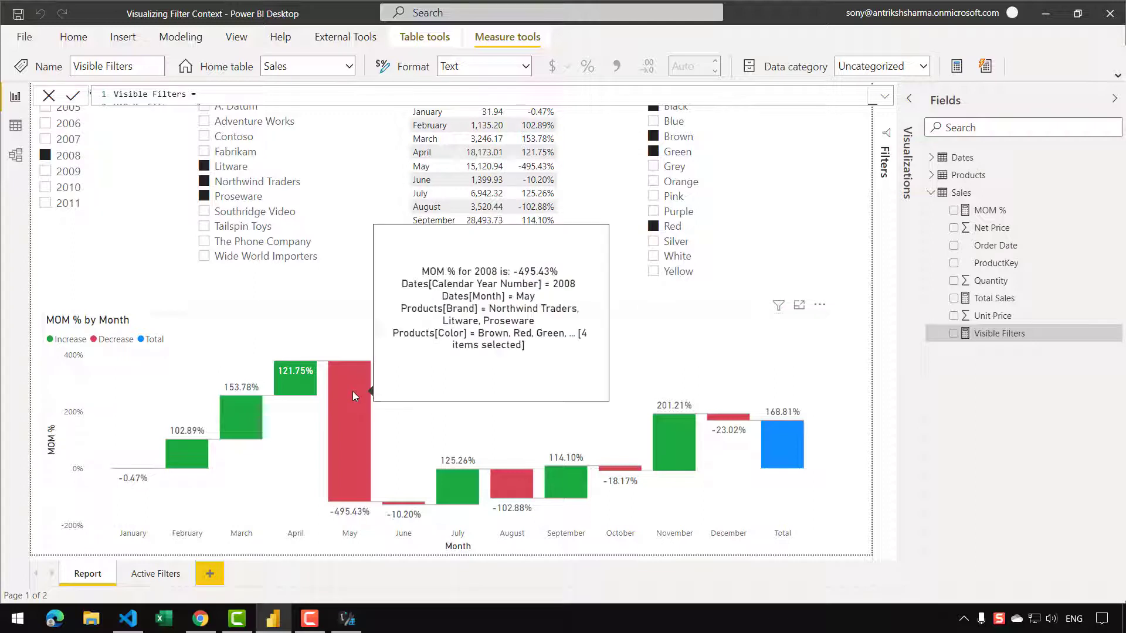